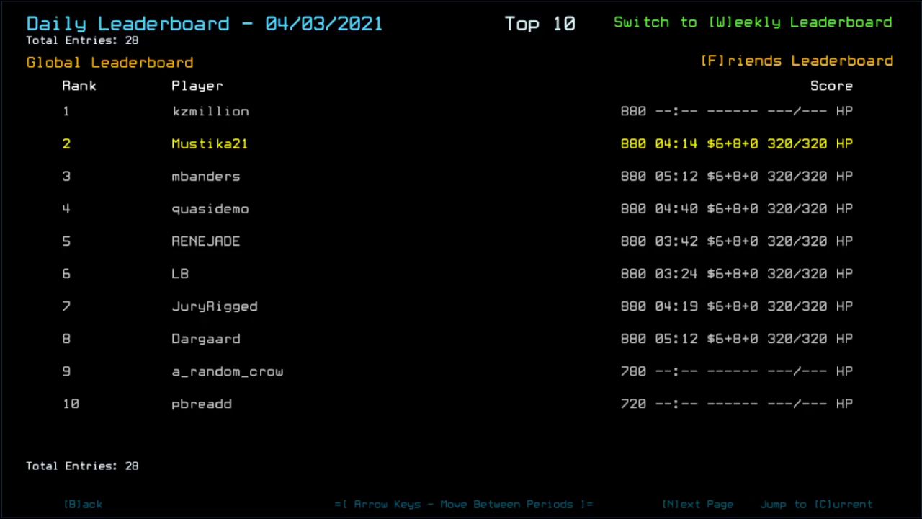
# - Filter the Daily Challenge leaderboard to friends only, then launch the mission
pyautogui.press('f')
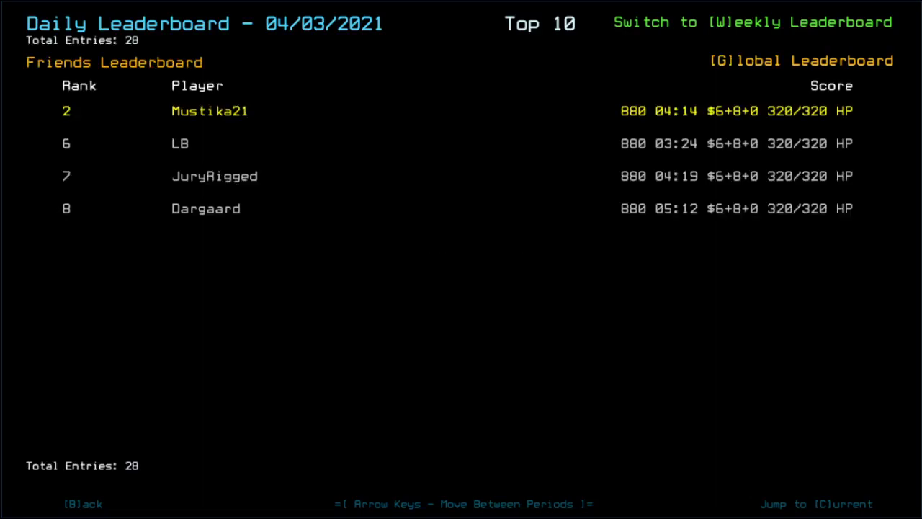
pyautogui.write('bd')
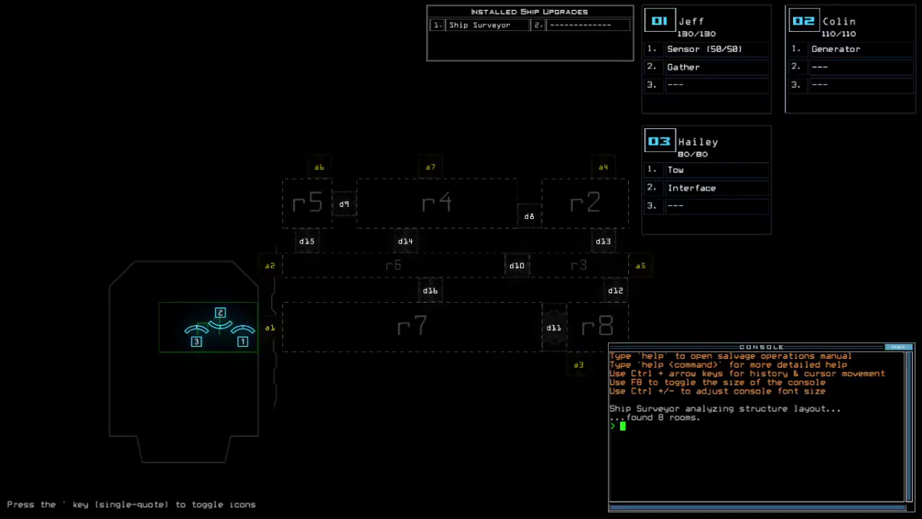
# - Set graphics to Simple far view, Medium quality and Few clutter, then resume the mission
pyautogui.press('Escape')
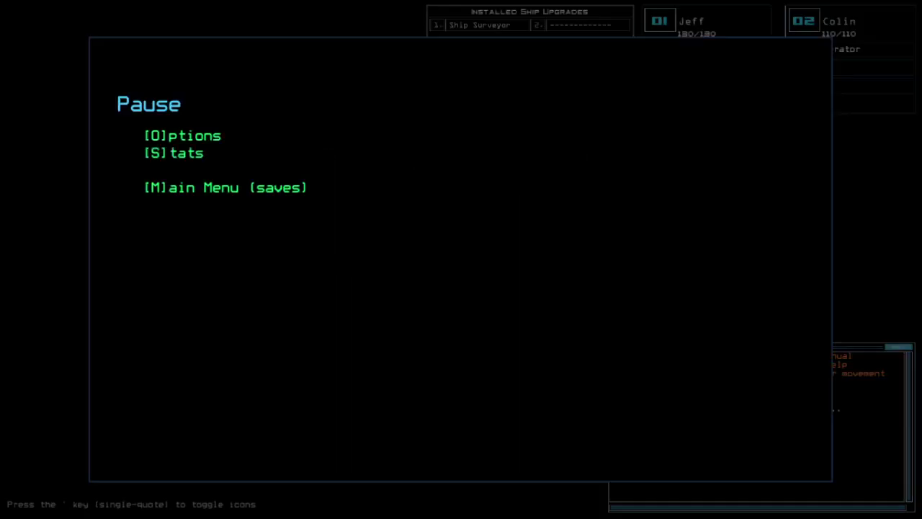
pyautogui.press('o')
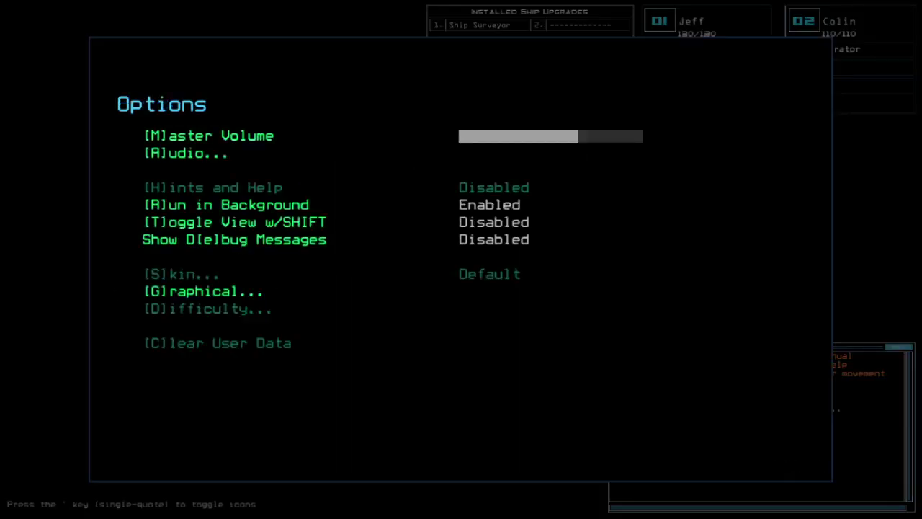
pyautogui.press('g')
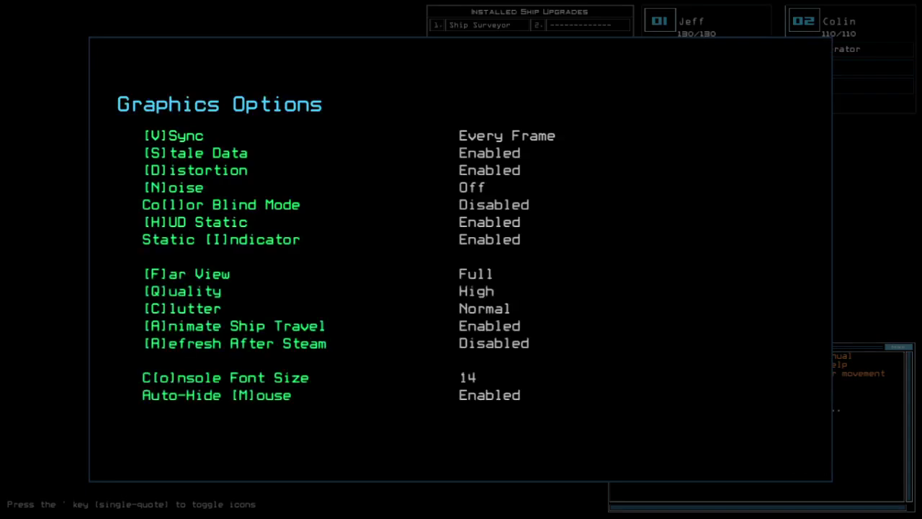
pyautogui.press('f')
pyautogui.press('q')
pyautogui.press('c')
pyautogui.press('b')
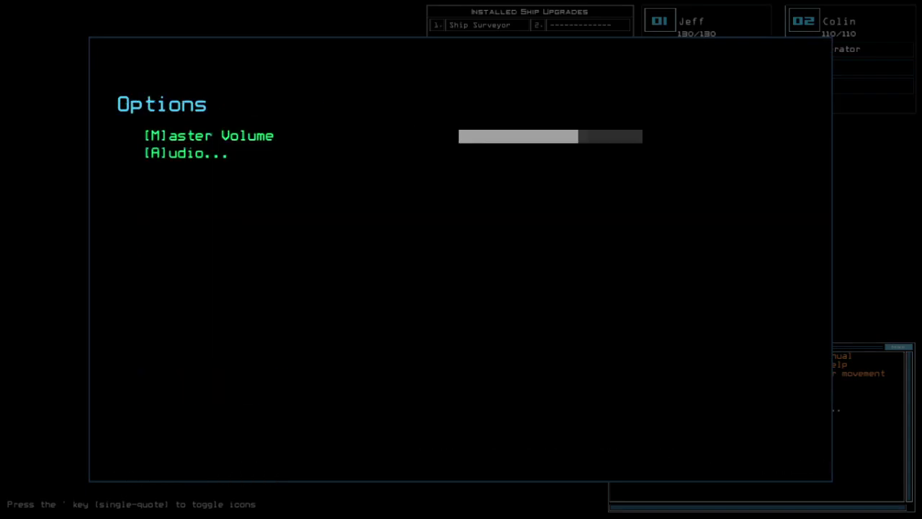
pyautogui.press('b')
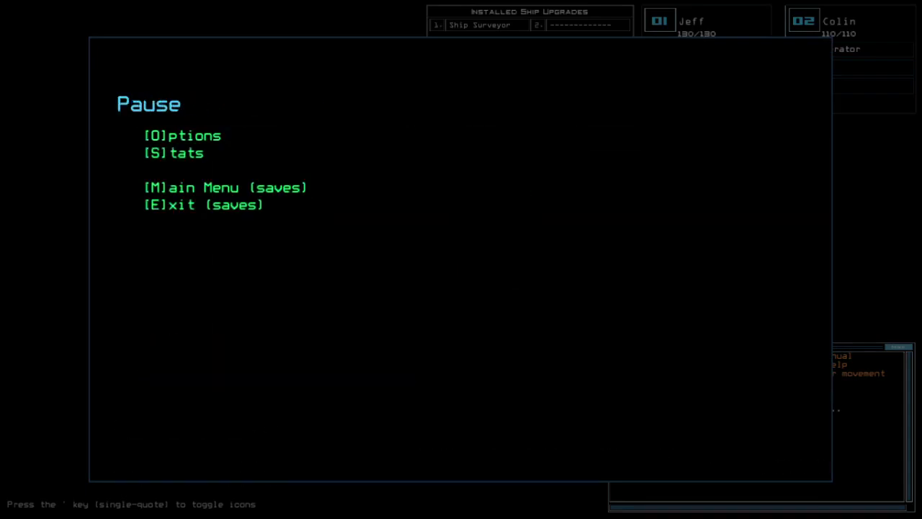
pyautogui.press('b')
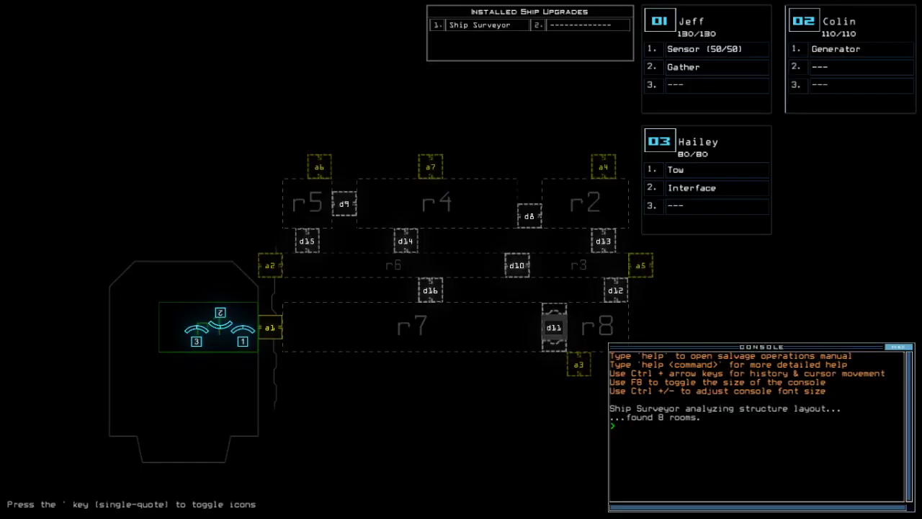
# - Pan the ship map and run status: quarantined, poor hull, scrap capacity 24
pyautogui.press('Right')
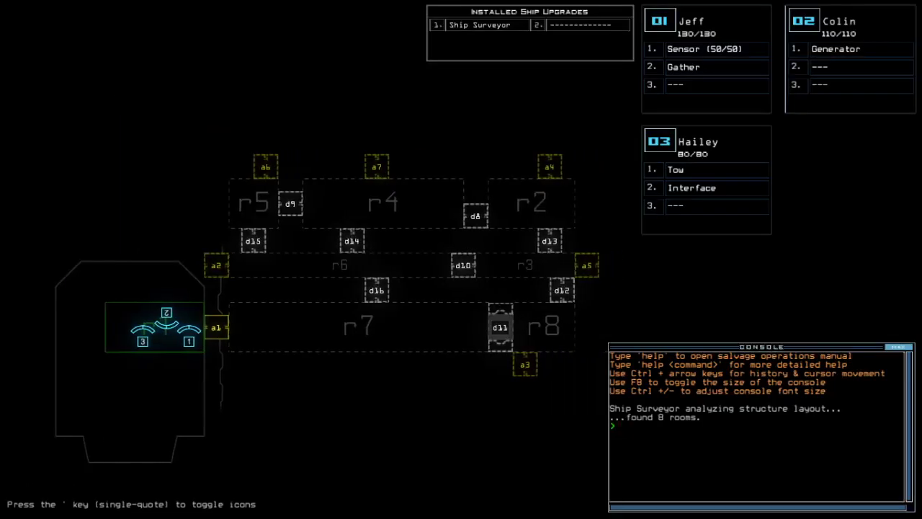
pyautogui.press('Left')
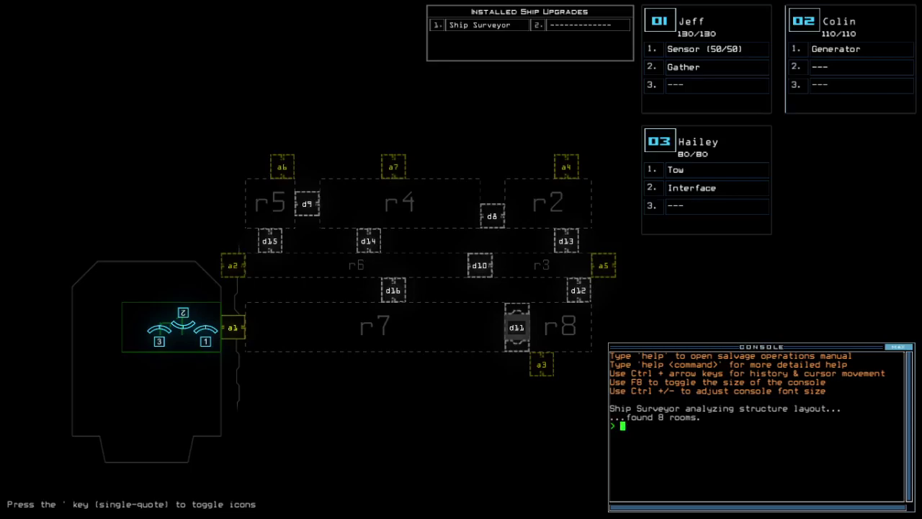
pyautogui.write('status')
pyautogui.press('Return')
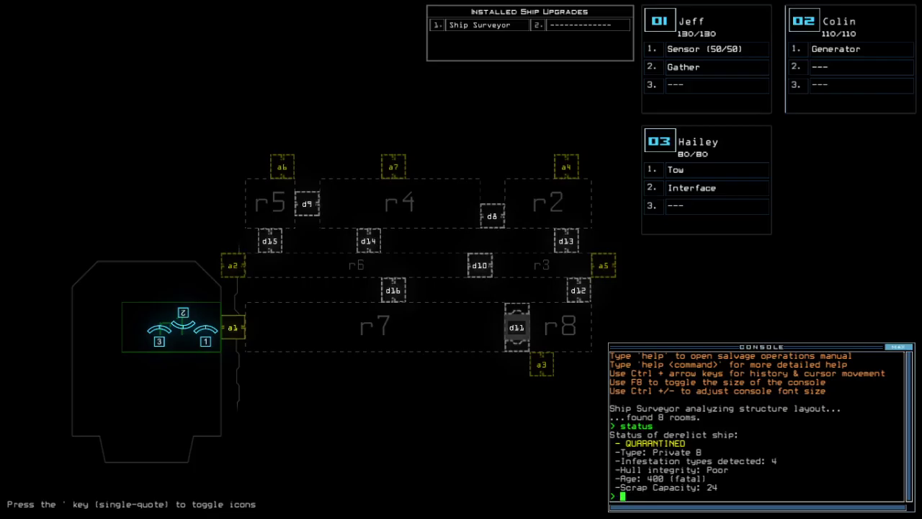
# - Swap upgrades so Hailey gets Sensor and Gather, leaving Colin Generator and Tow
pyautogui.press('3')
pyautogui.press('Up')
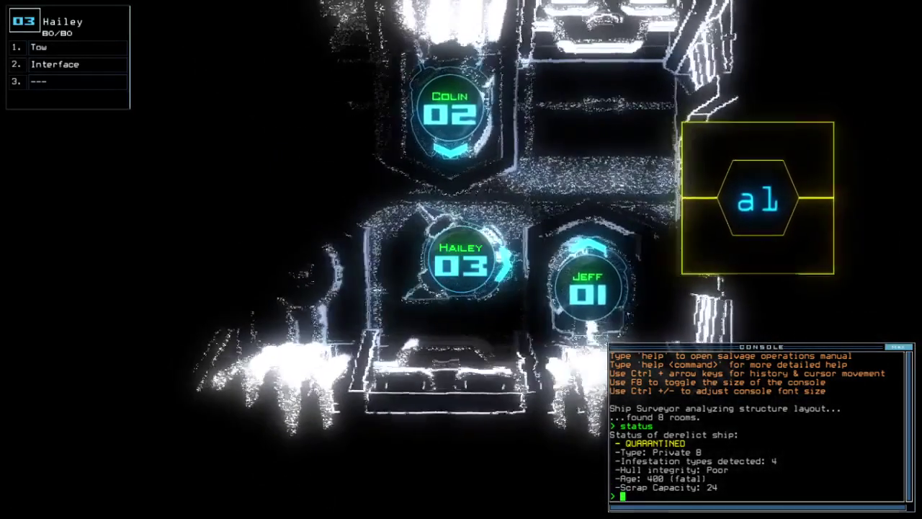
pyautogui.press('Escape')
pyautogui.write('swap')
pyautogui.press('Return')
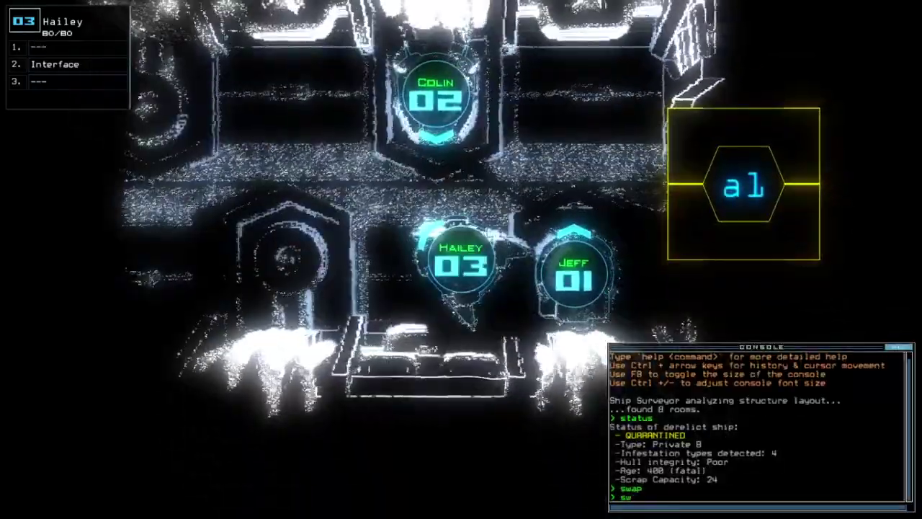
pyautogui.press('Return')
pyautogui.press('Return')
pyautogui.press('Escape')
# - Move Hailey left and drop a sensor, then return to the schematic map
pyautogui.press('Left')
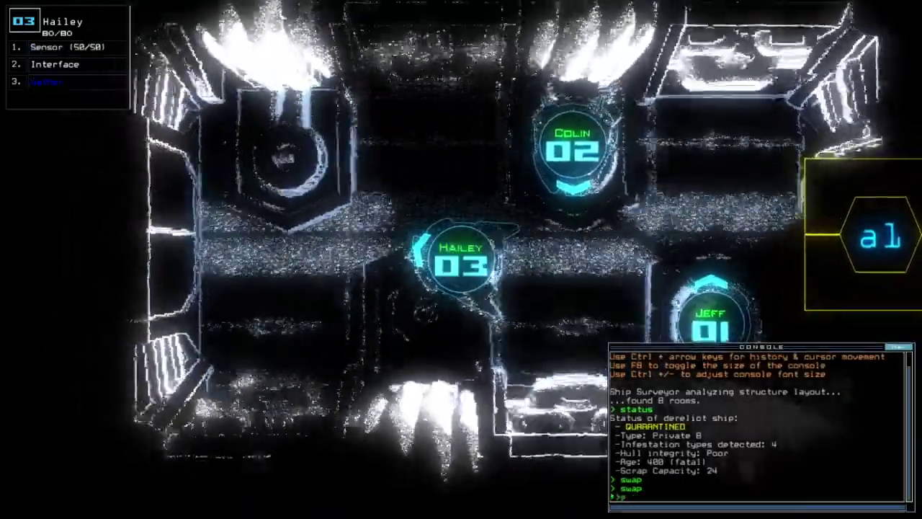
pyautogui.press('Return')
pyautogui.press('Right')
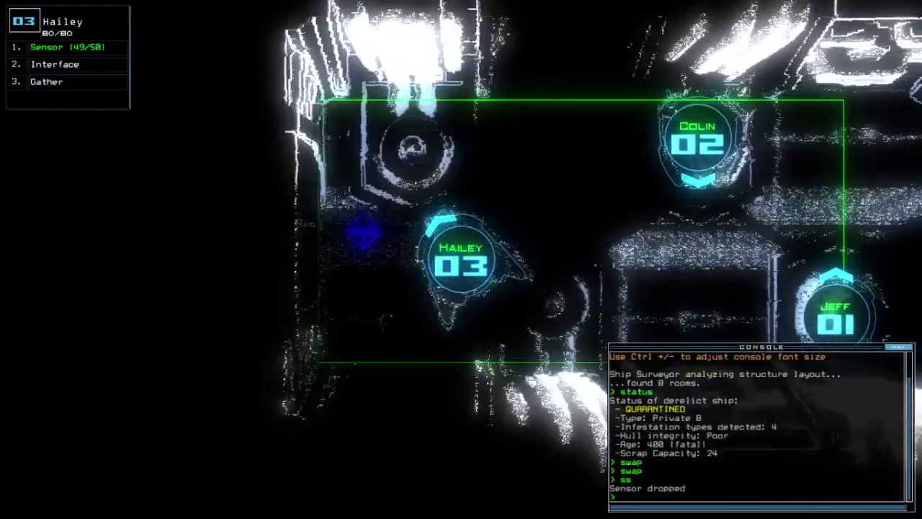
pyautogui.press('Tab')
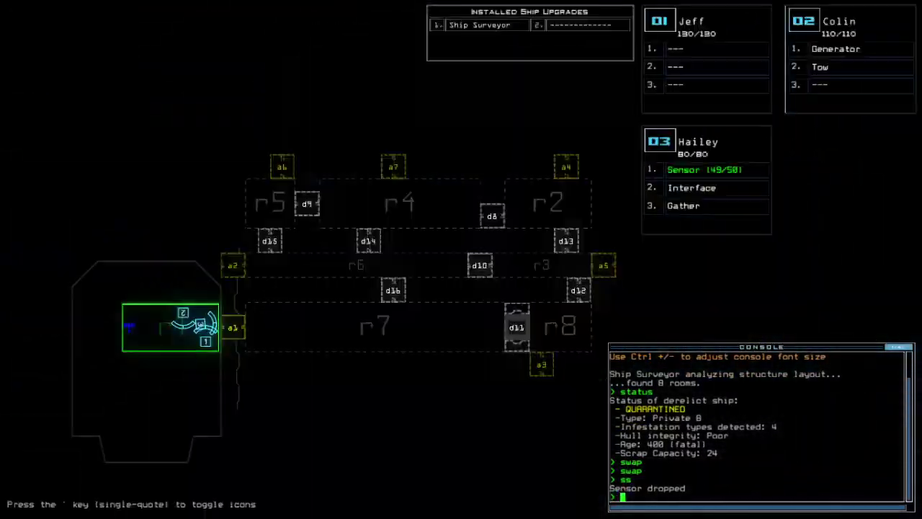
pyautogui.write('dd a6')
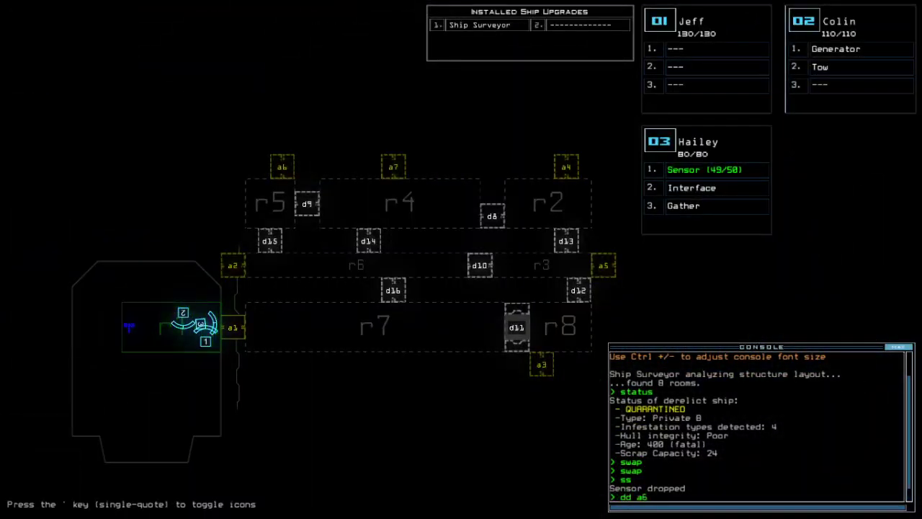
# - Re-dock the boarding ship at a6, then a7, run f r4, and dock at a1
pyautogui.press('Return')
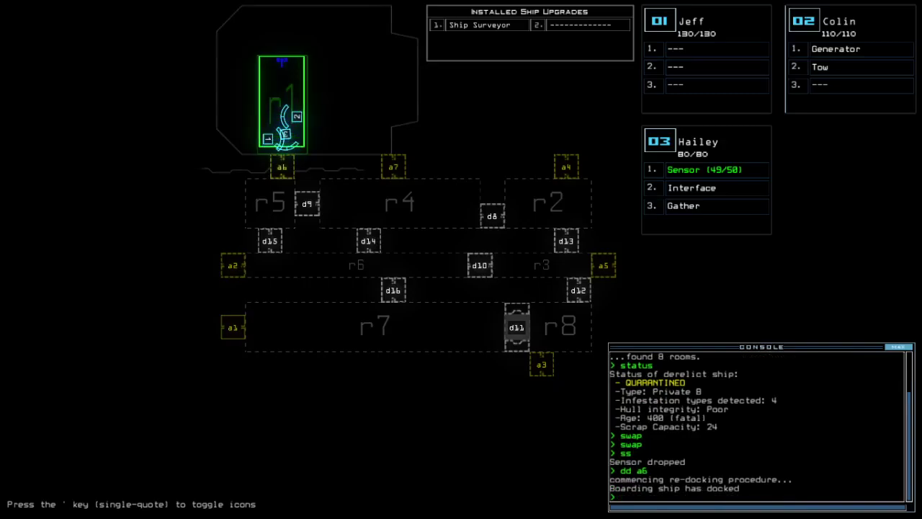
pyautogui.press('Tab')
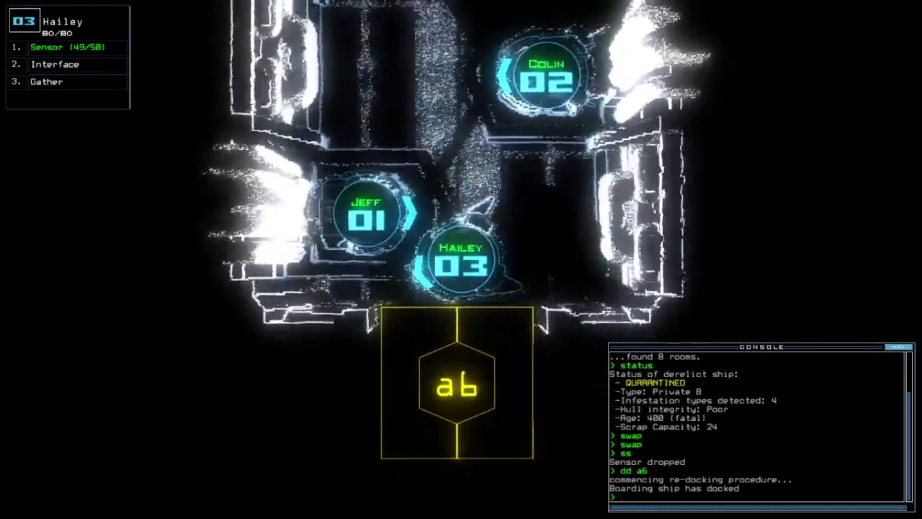
pyautogui.press('Tab')
pyautogui.write('dd a7')
pyautogui.press('Return')
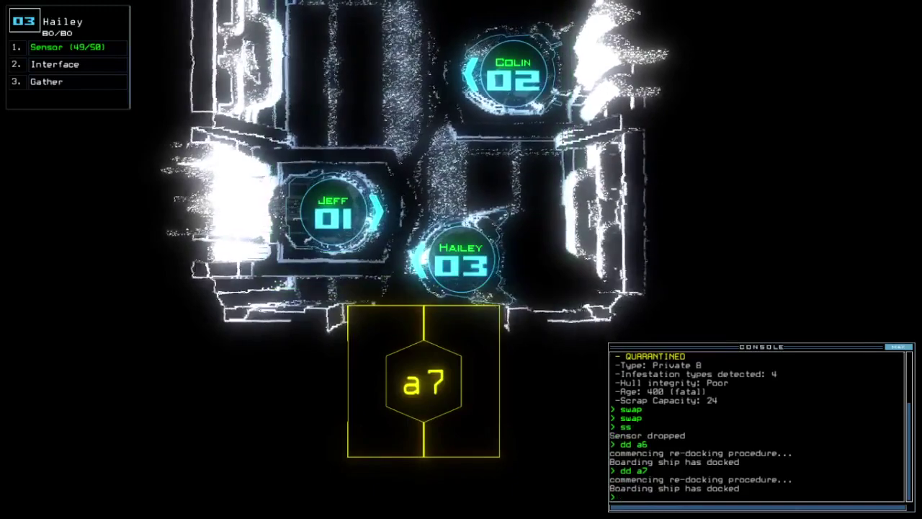
pyautogui.press('Tab')
pyautogui.write('f r4')
pyautogui.press('Return')
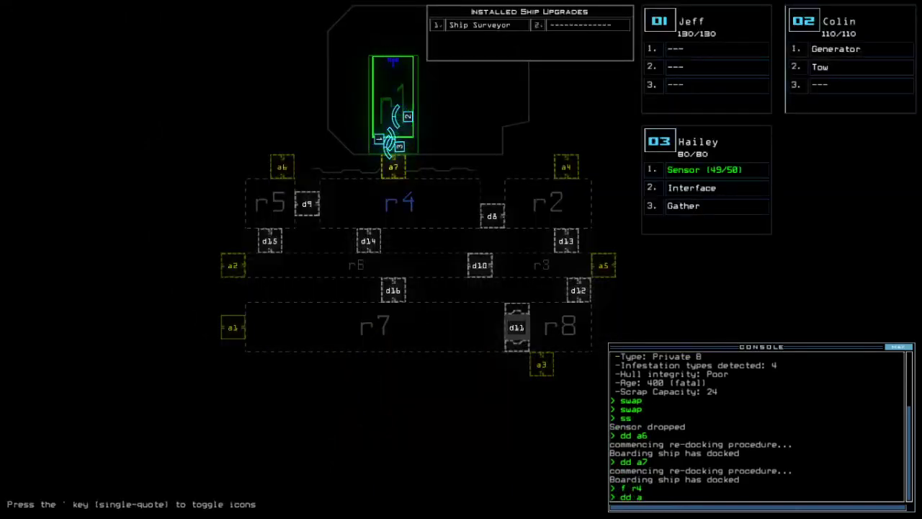
pyautogui.write('dd a1')
pyautogui.press('Return')
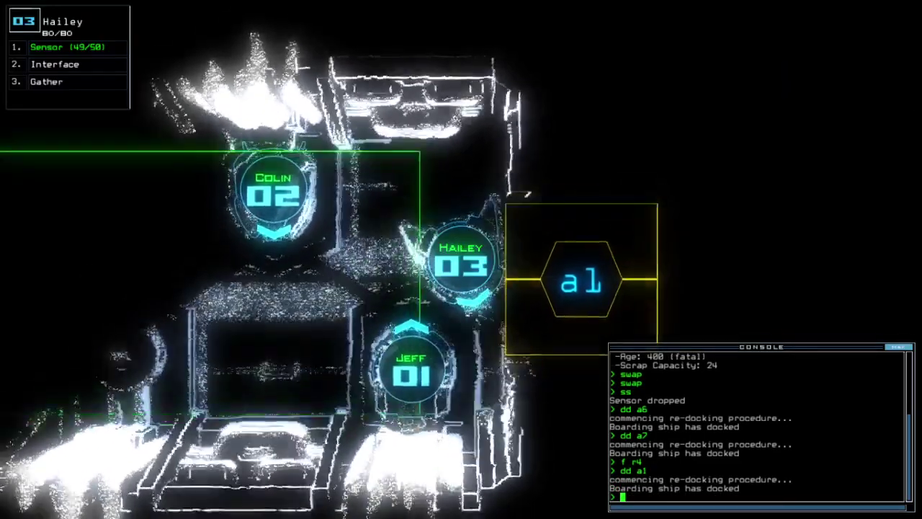
pyautogui.write('lo')
# - Open the airlock, drop a sensor, run t, and re-dock at airlock a5
pyautogui.press('Return')
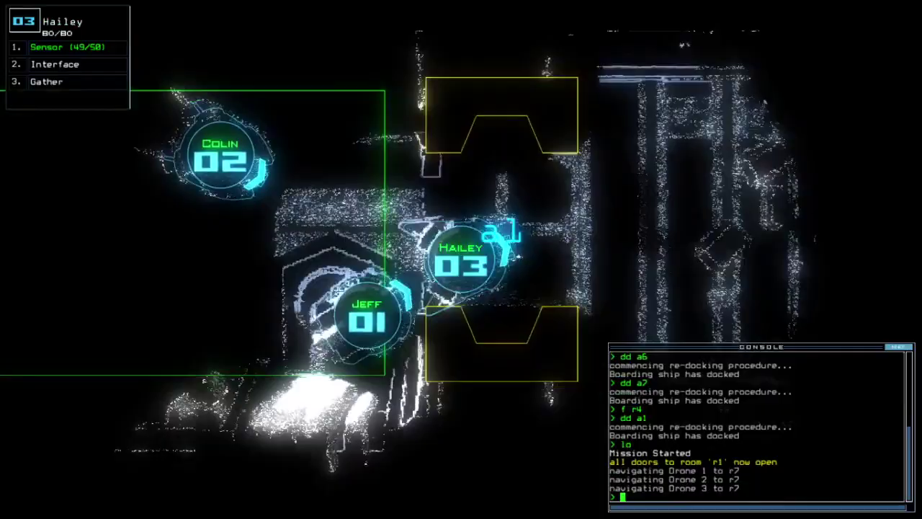
pyautogui.write('ss')
pyautogui.press('Return')
pyautogui.write('t')
pyautogui.press('Return')
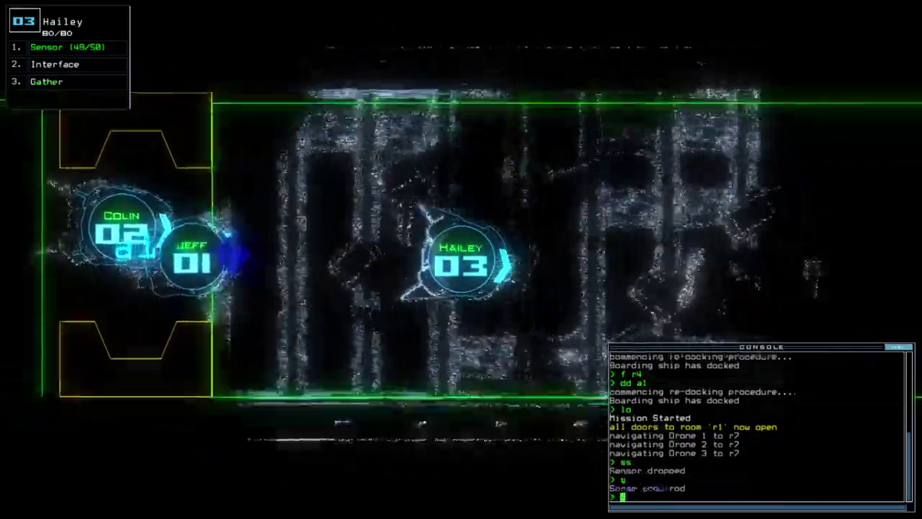
pyautogui.write('dd a5')
pyautogui.press('Return')
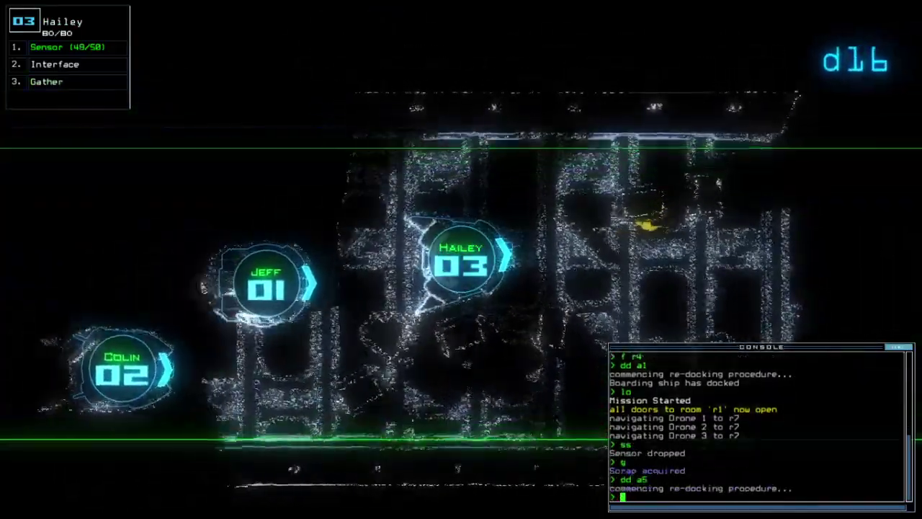
pyautogui.write('g')
# - Gather scrap three times, then activate the generator and open r1's doors
pyautogui.press('Return')
pyautogui.write('g')
pyautogui.press('Return')
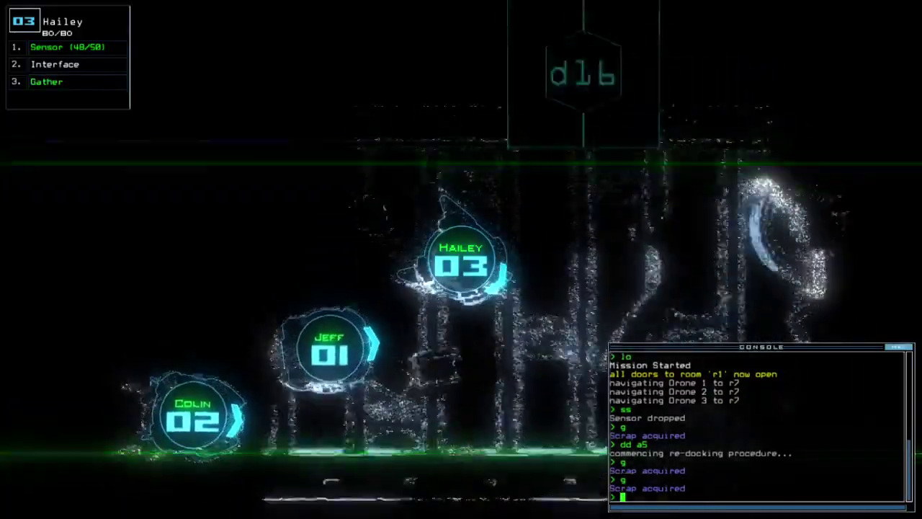
pyautogui.write('g')
pyautogui.press('Return')
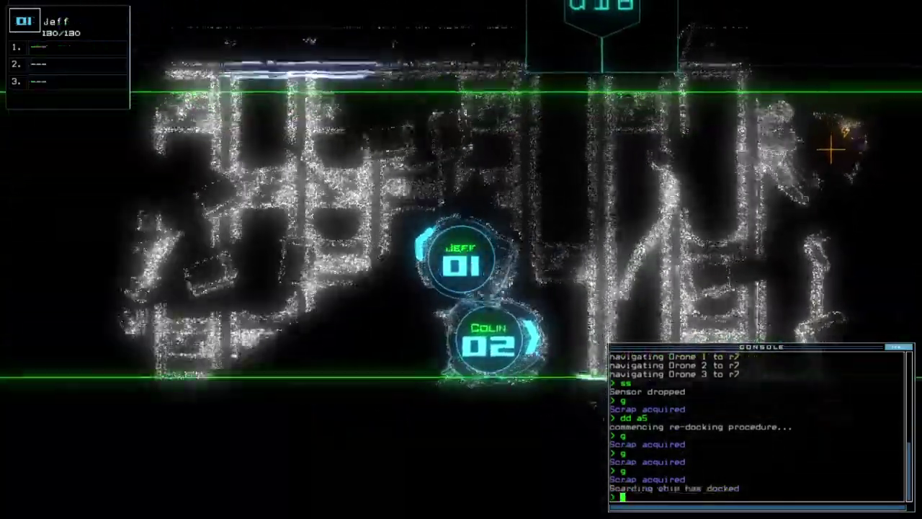
pyautogui.write('a r1')
pyautogui.press('Return')
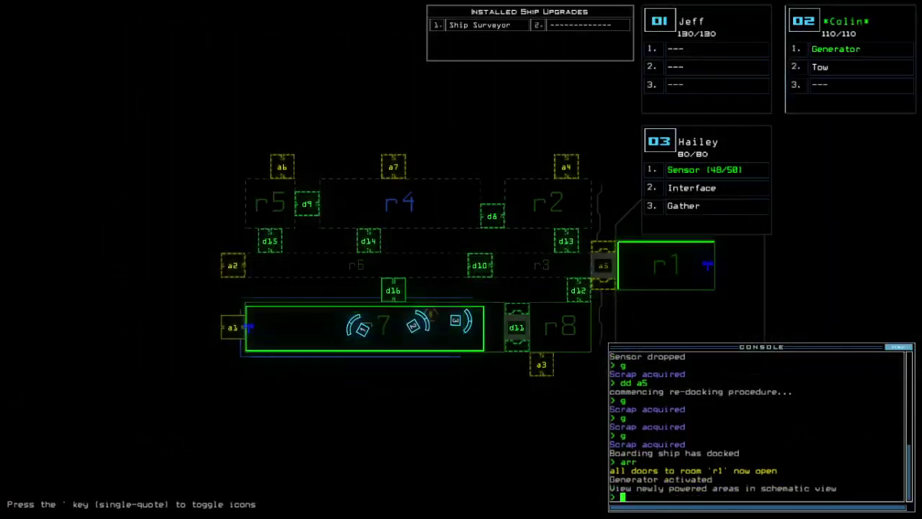
# - Drop a sensor in r8, close r1's doors, gather its scrap, and re-dock at a7
pyautogui.press('Tab')
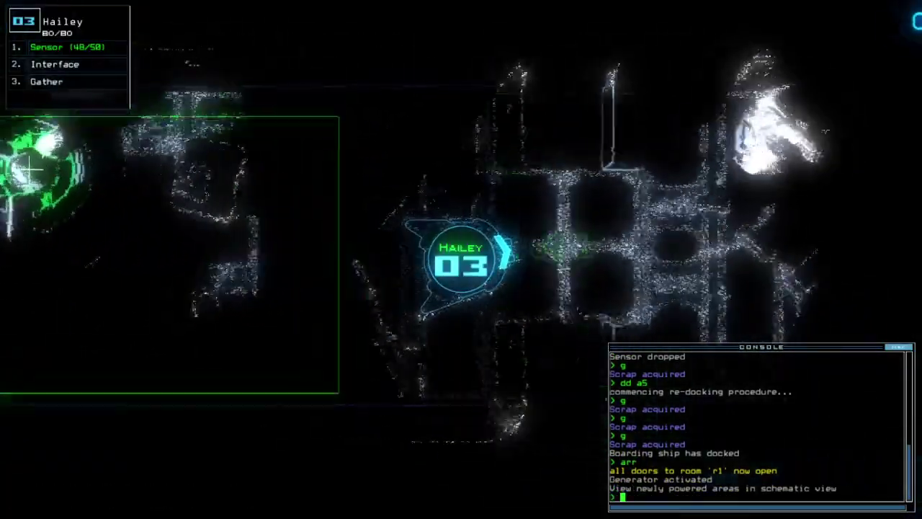
pyautogui.write('s')
pyautogui.press('Return')
pyautogui.write('c r1')
pyautogui.press('Return')
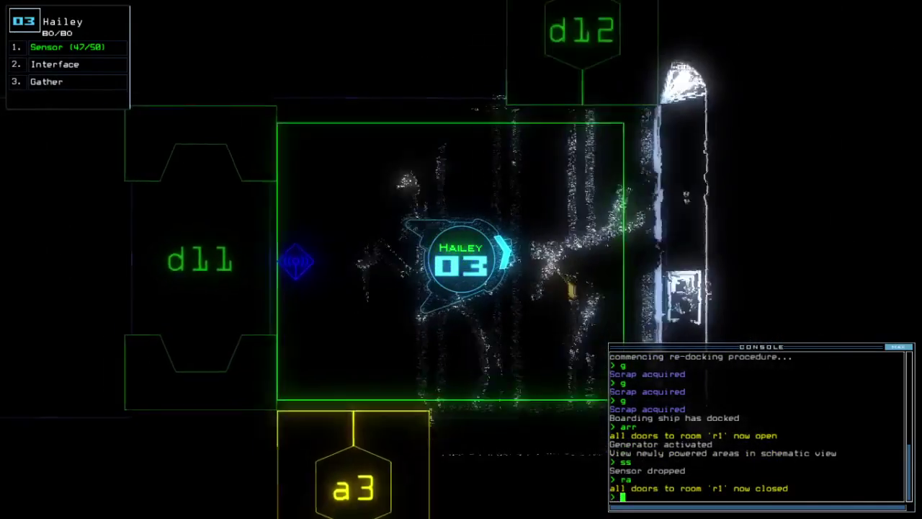
pyautogui.write('g')
pyautogui.press('Return')
pyautogui.press('Tab')
pyautogui.write('d')
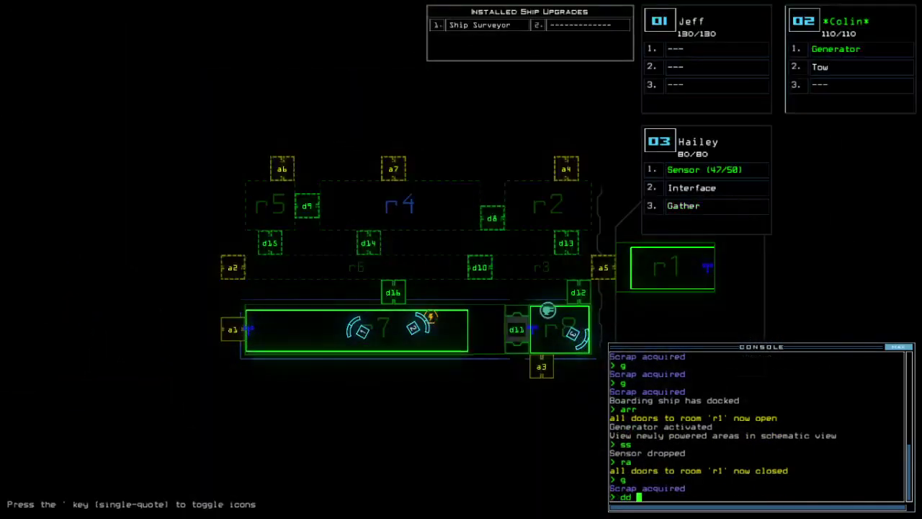
pyautogui.write(' a7')
pyautogui.press('Return')
pyautogui.press('Tab')
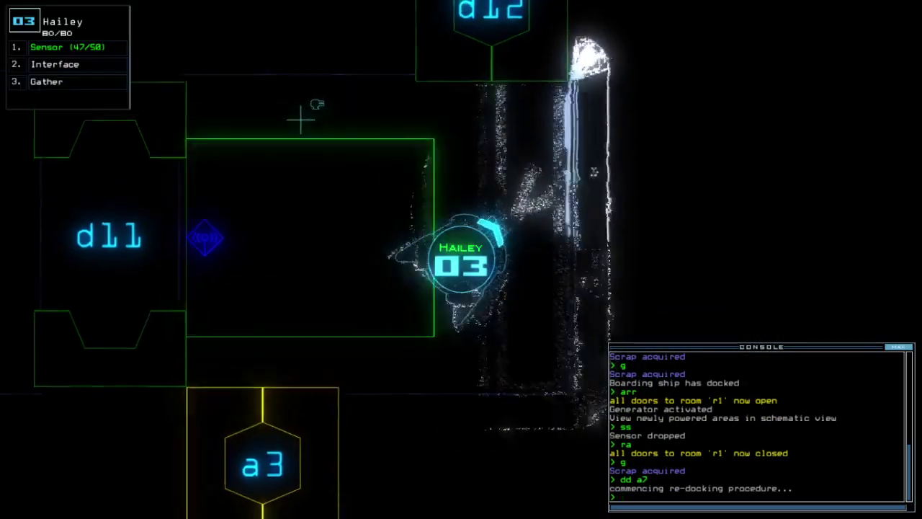
pyautogui.write('d12')
pyautogui.press('Return')
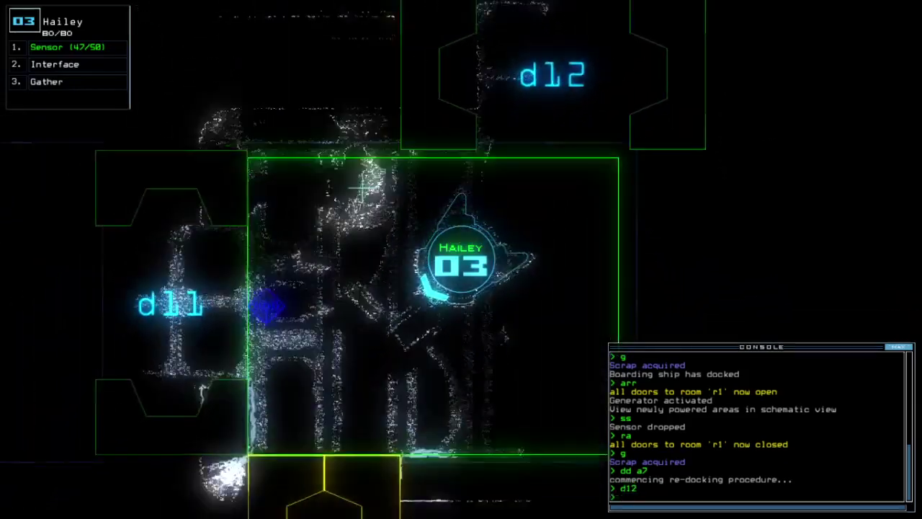
pyautogui.write('arr')
# - Reopen r1's doors and operate doors d12 and d16 to move the drones through
pyautogui.press('Return')
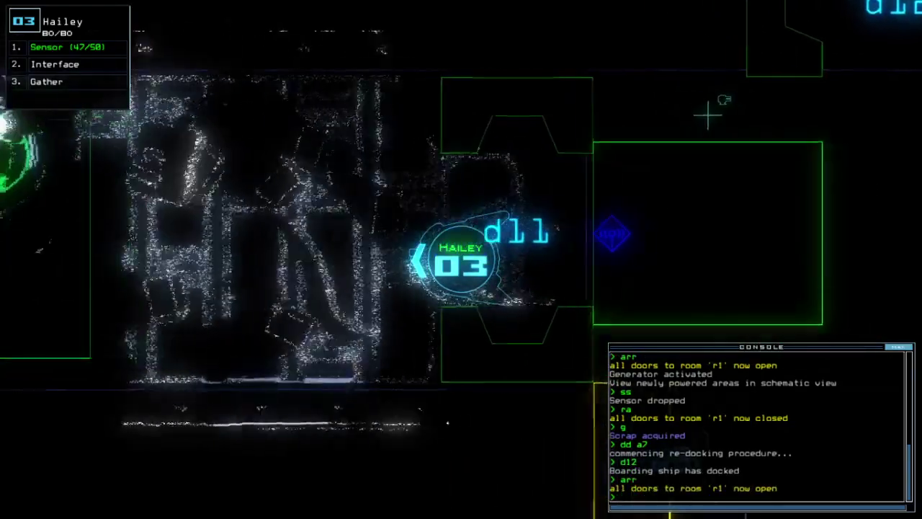
pyautogui.write('d12')
pyautogui.press('Return')
pyautogui.press('Tab')
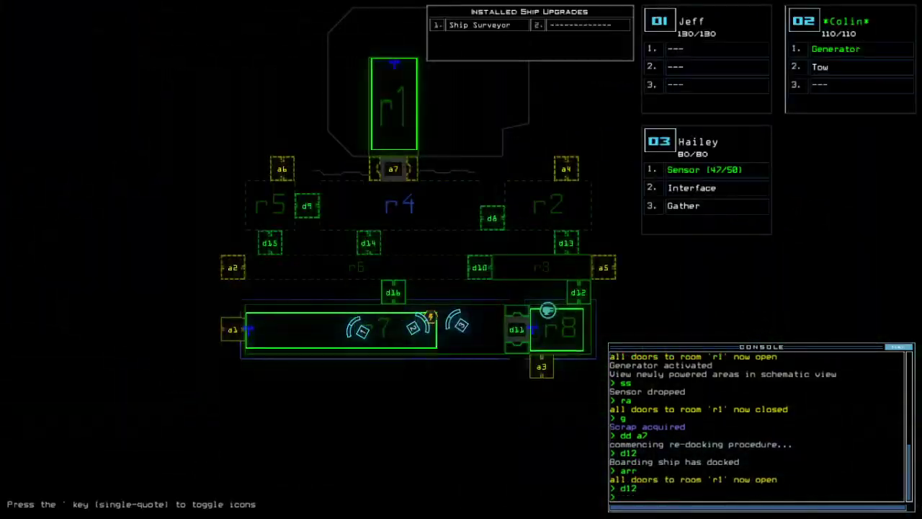
pyautogui.press('Tab')
pyautogui.write('d1')
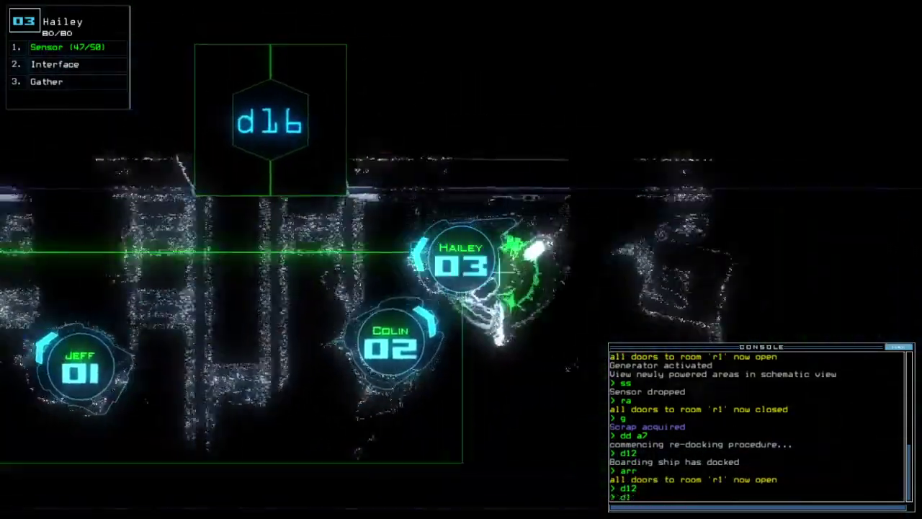
pyautogui.write('6')
pyautogui.press('Tab')
pyautogui.press('Tab')
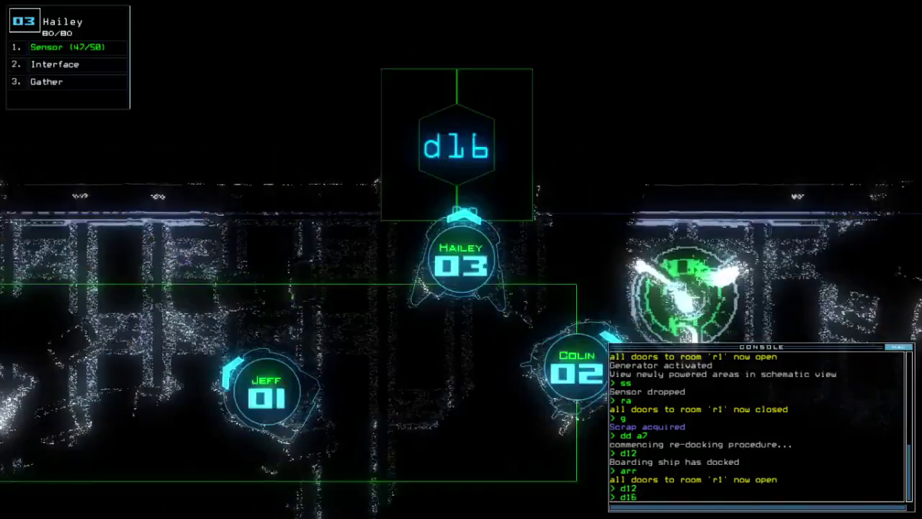
pyautogui.press('Return')
pyautogui.write('d16')
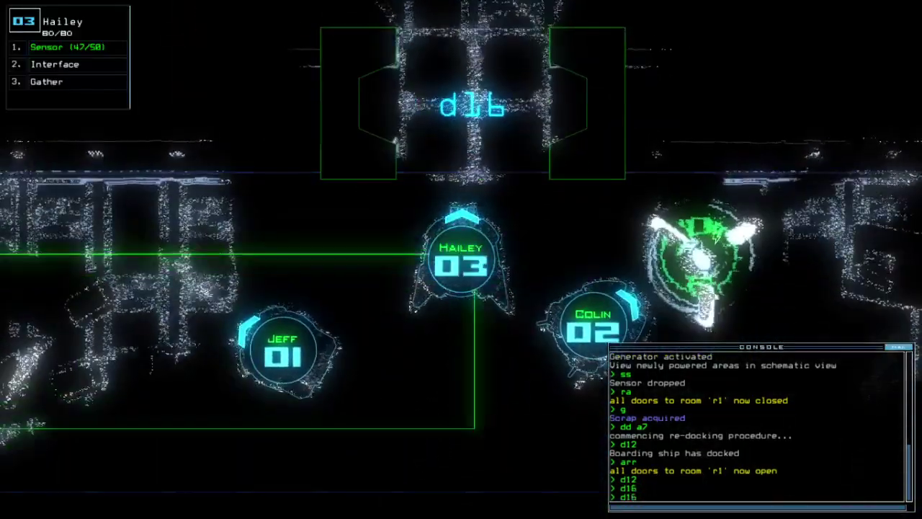
pyautogui.press('Tab')
pyautogui.press('Return')
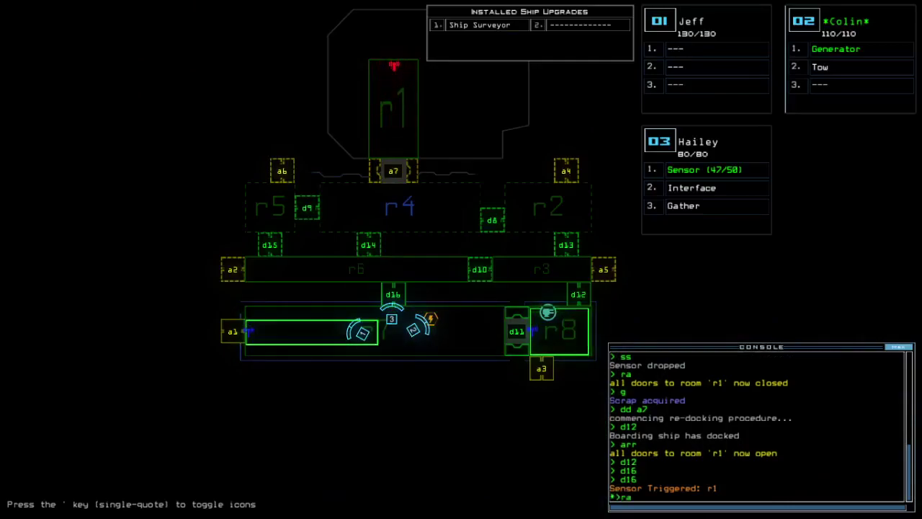
# - Close r1's doors, re-dock at a5, then cycle r1's doors closed and open again
pyautogui.press('Return')
pyautogui.write('5')
pyautogui.press('Return')
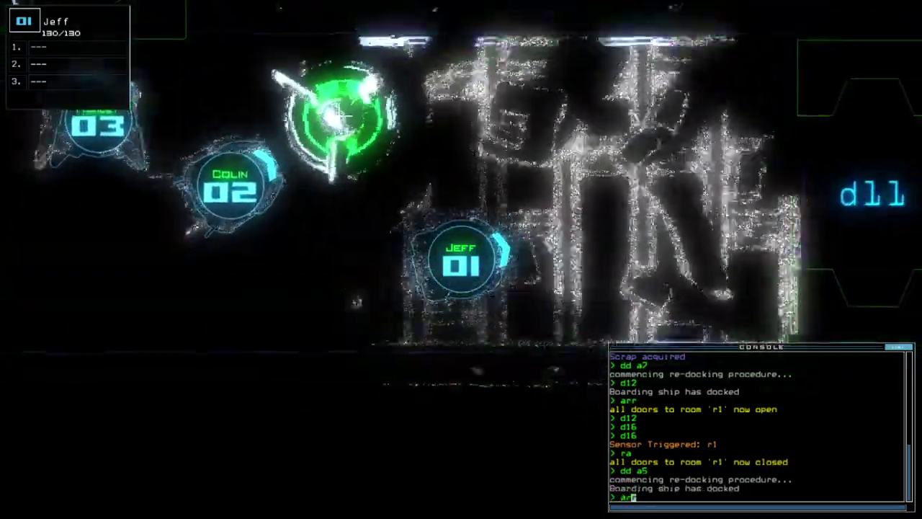
pyautogui.write('arr')
pyautogui.press('Return')
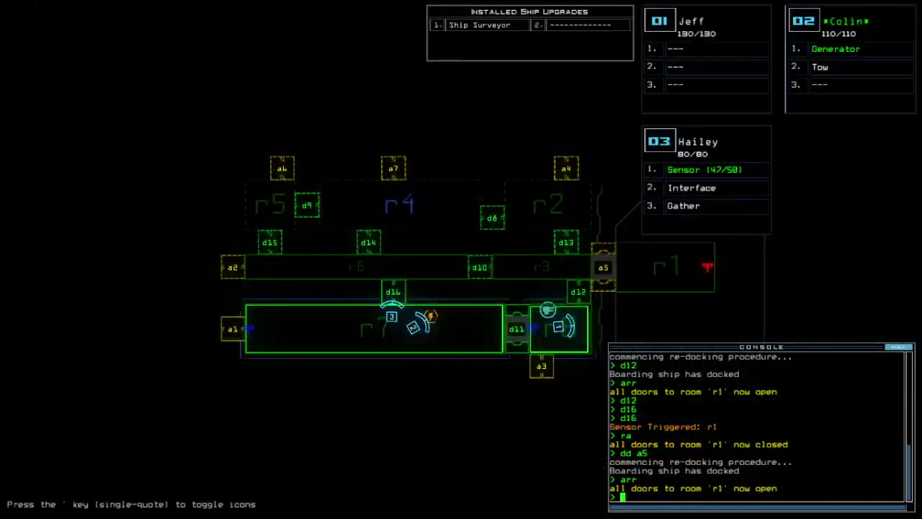
pyautogui.write('ra')
pyautogui.press('Return')
pyautogui.write('arr')
pyautogui.press('Return')
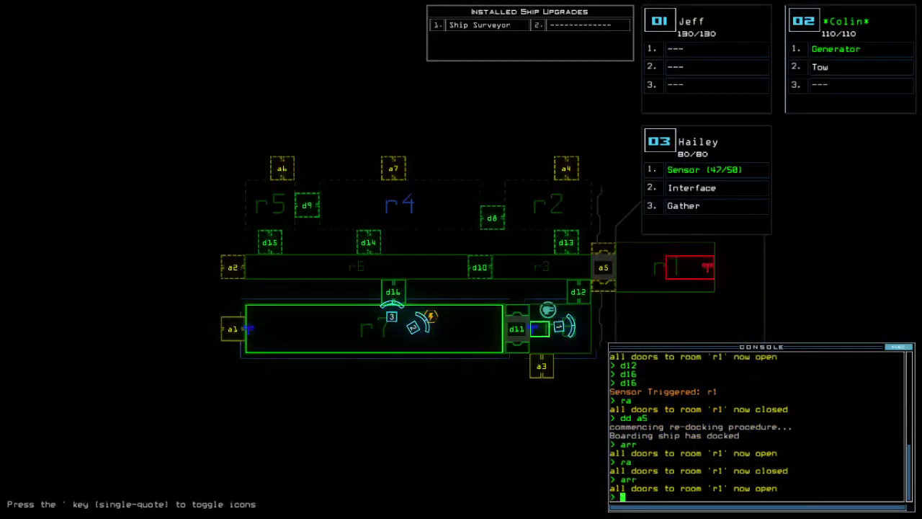
# - Steer Hailey left, close r1's doors, re-dock at a3, and open door d11
pyautogui.press('3')
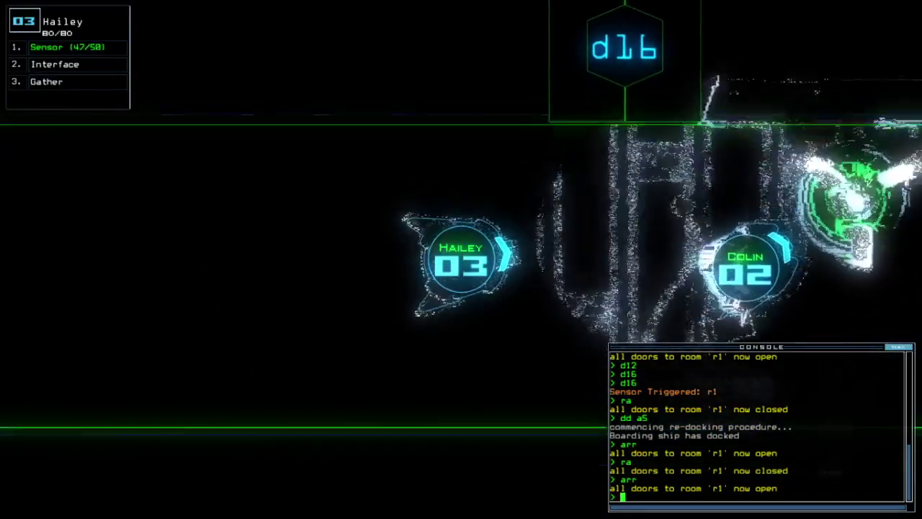
pyautogui.press('Left')
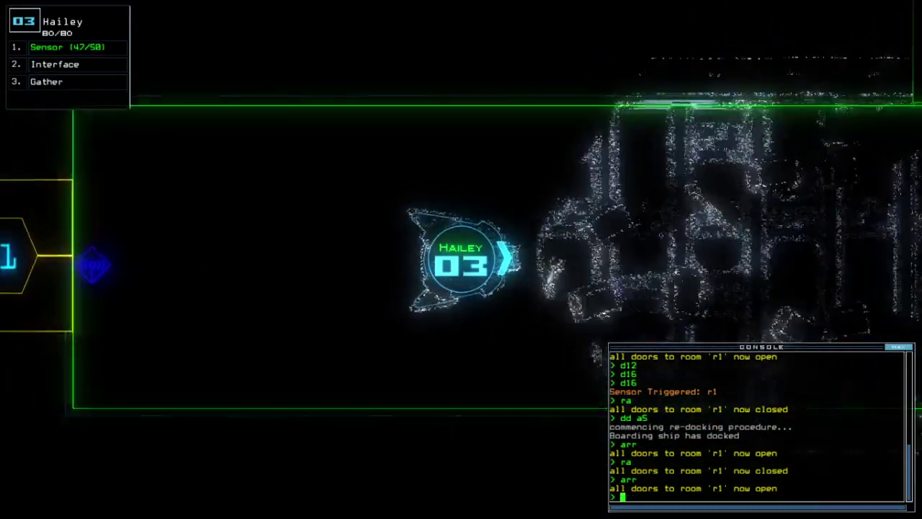
pyautogui.press('Escape')
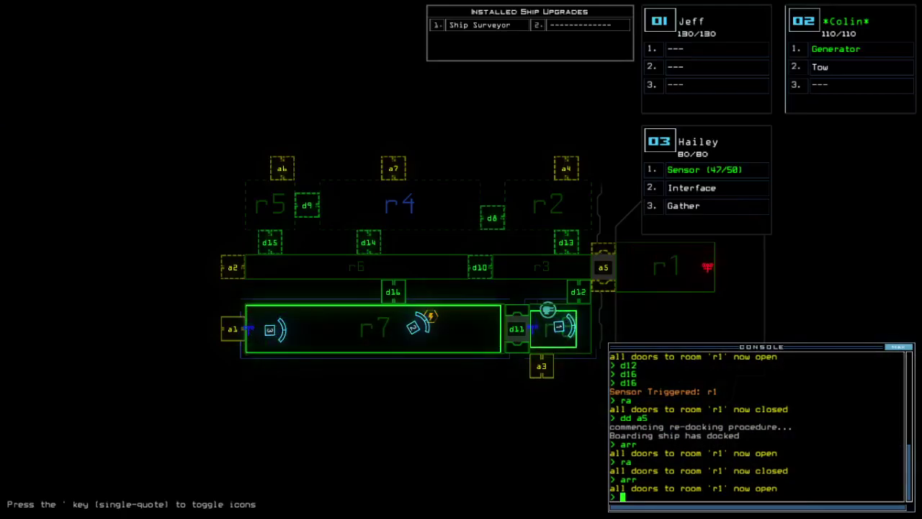
pyautogui.write('1')
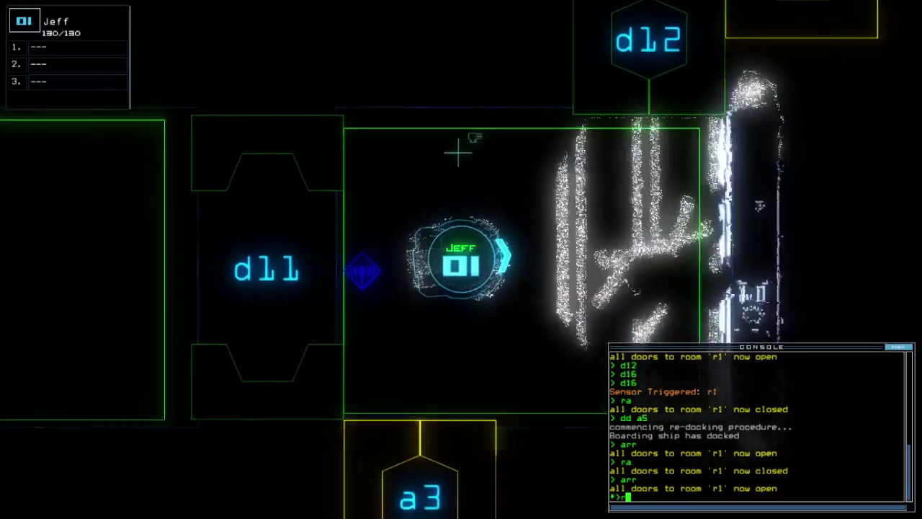
pyautogui.write('ra')
pyautogui.press('Return')
pyautogui.write('dd a3')
pyautogui.press('Return')
pyautogui.write('d1')
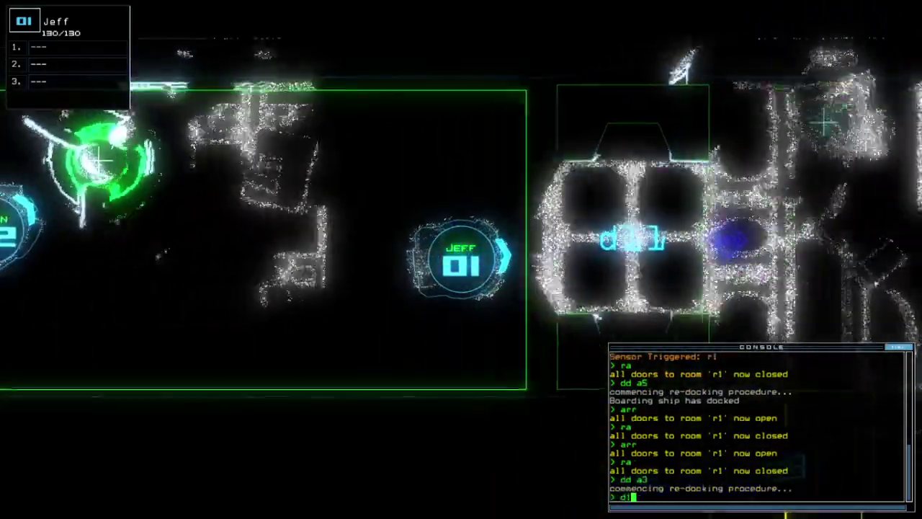
pyautogui.write('l')
pyautogui.press('Return')
pyautogui.write('dl1')
pyautogui.press('Return')
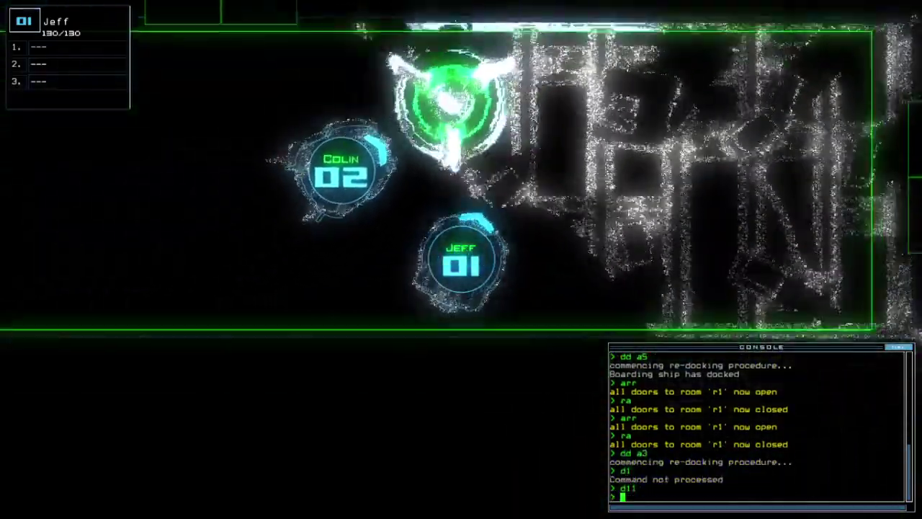
pyautogui.press('Escape')
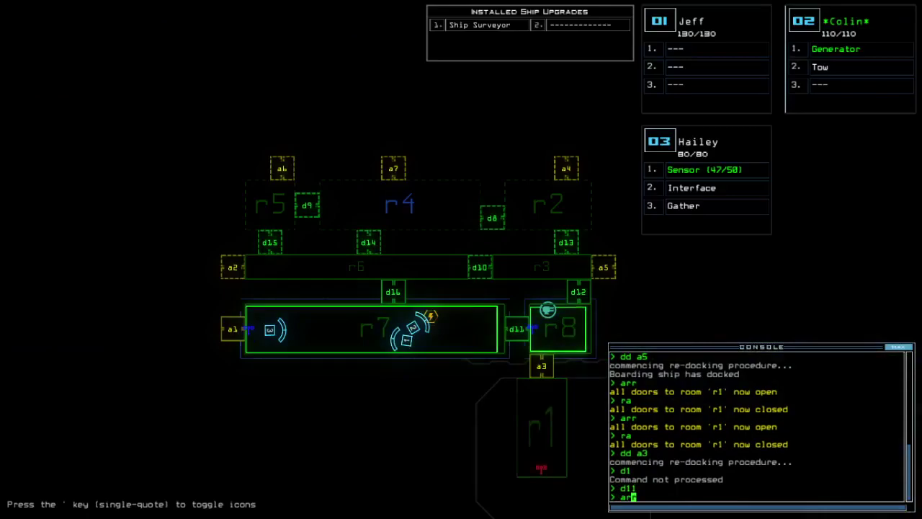
pyautogui.write('arr')
# - Open r1's doors and door d14, then close r1's doors again
pyautogui.press('Return')
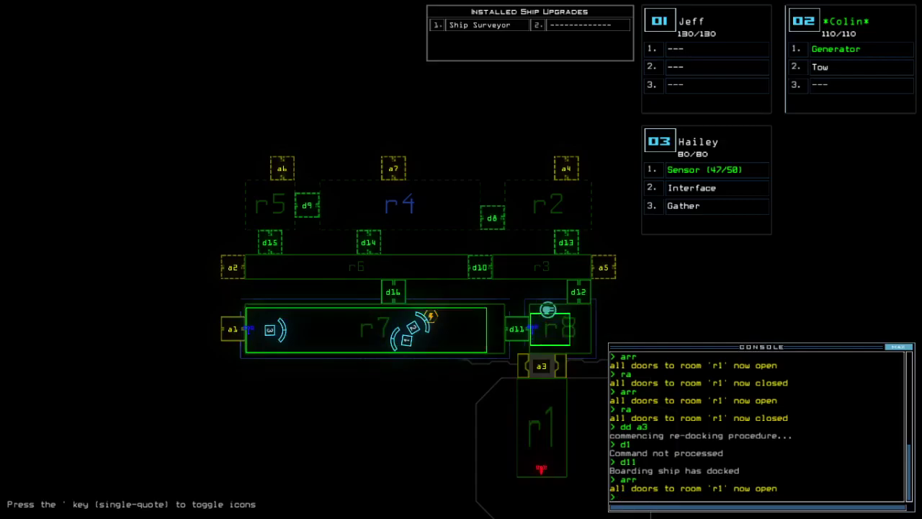
pyautogui.write('d14')
pyautogui.press('Return')
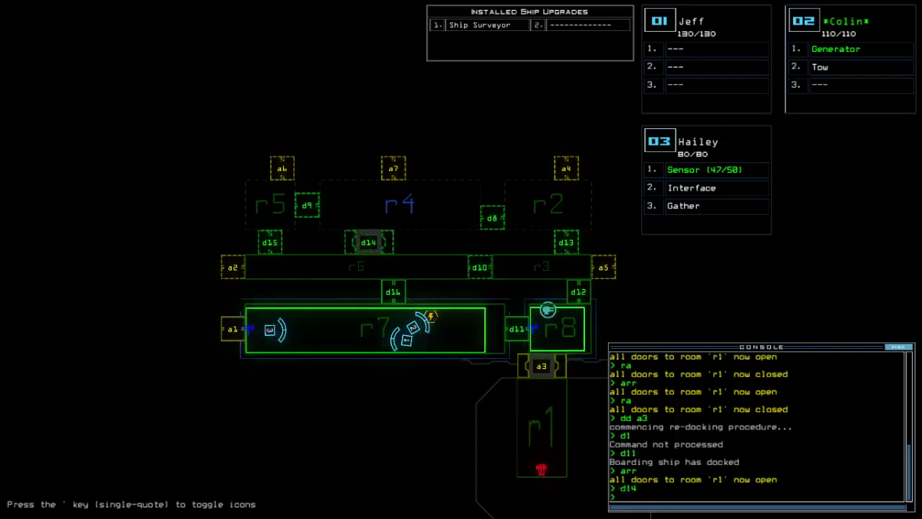
pyautogui.press('3')
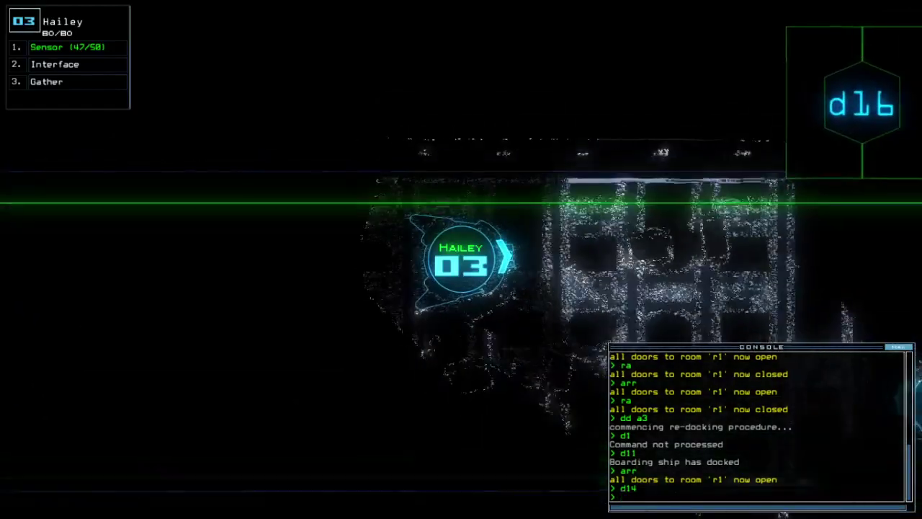
pyautogui.press('Tab')
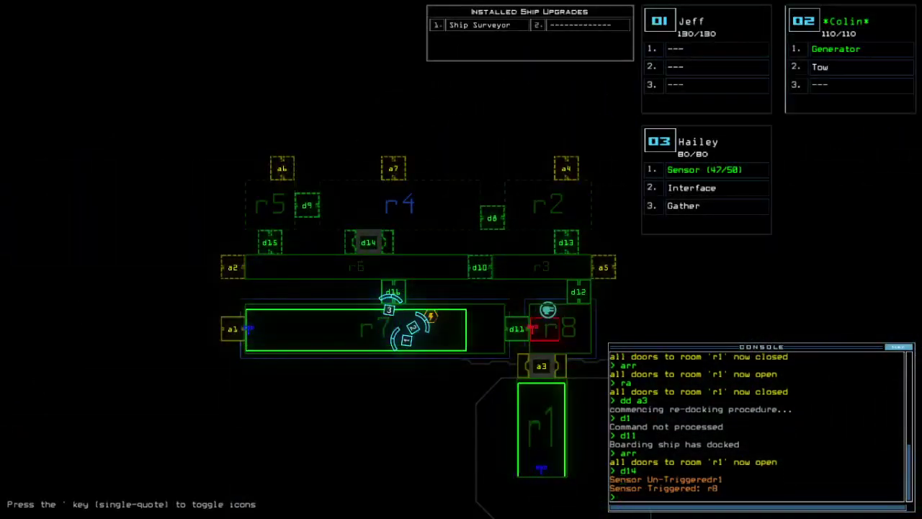
pyautogui.press('Return')
pyautogui.write('dd a1')
# - Dock at airlock a1, operate doors d14 and d16, drop a sensor, and run shipscan
pyautogui.press('Return')
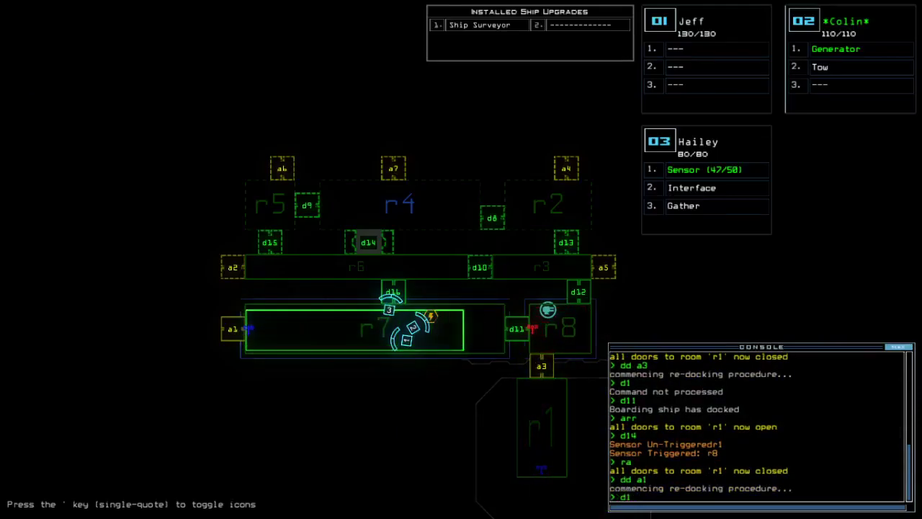
pyautogui.write('4')
pyautogui.press('Return')
pyautogui.write('d16')
pyautogui.press('Return')
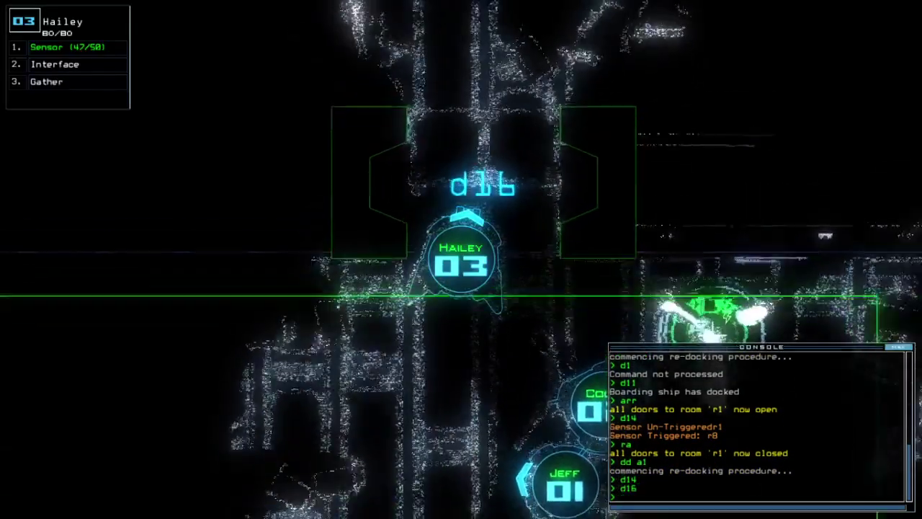
pyautogui.write('ss')
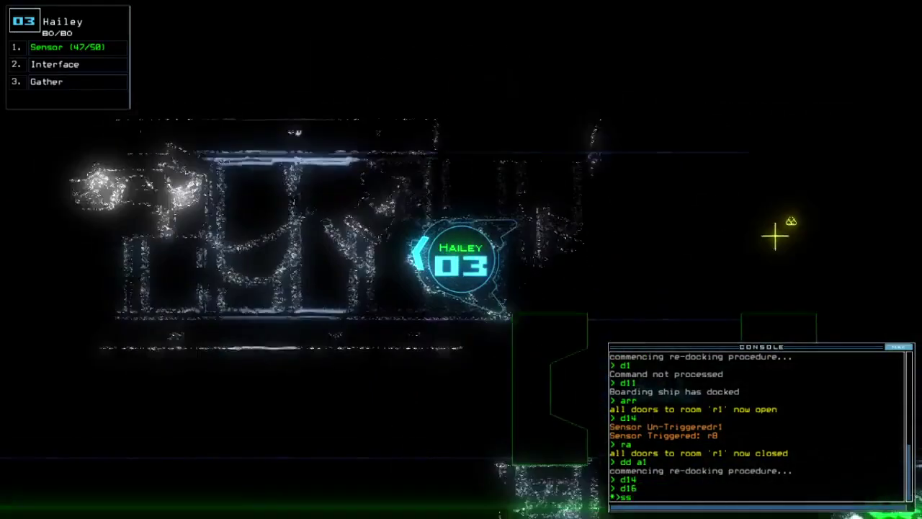
pyautogui.press('Return')
pyautogui.write('dct')
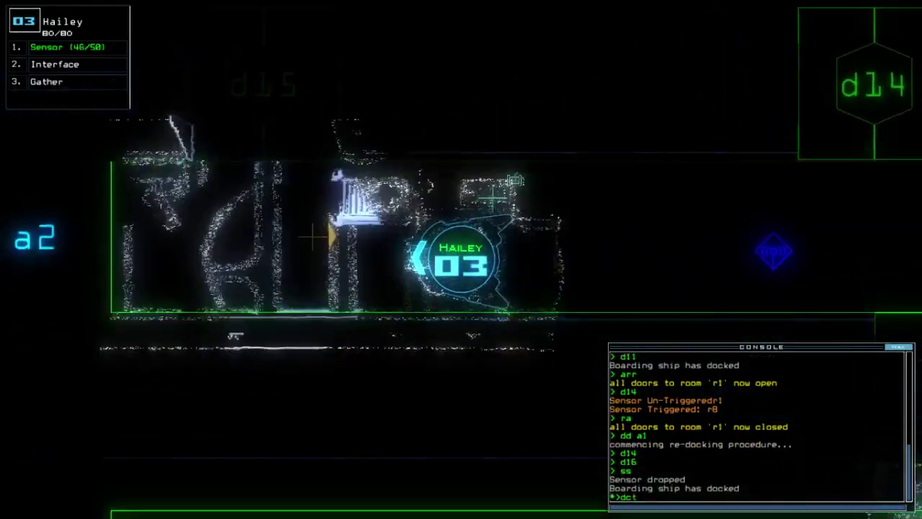
pyautogui.press('Return')
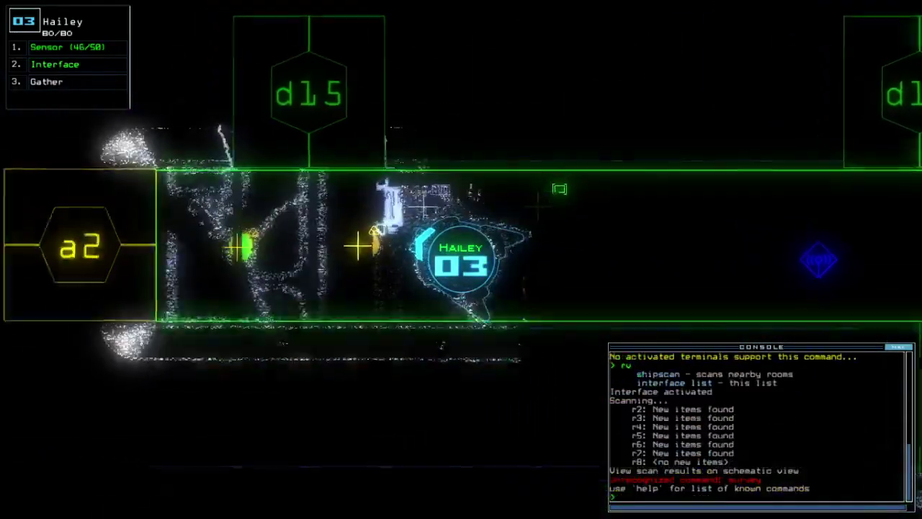
pyautogui.write('g')
# - Gather scrap with drone 03 while driving it along the corridor past d16
pyautogui.press('Return')
pyautogui.write('g')
pyautogui.press('Return')
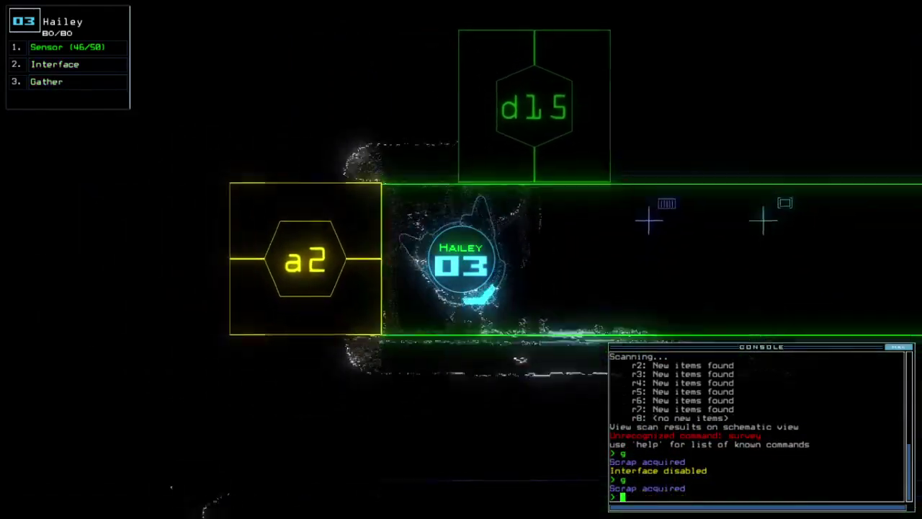
pyautogui.press('Right')
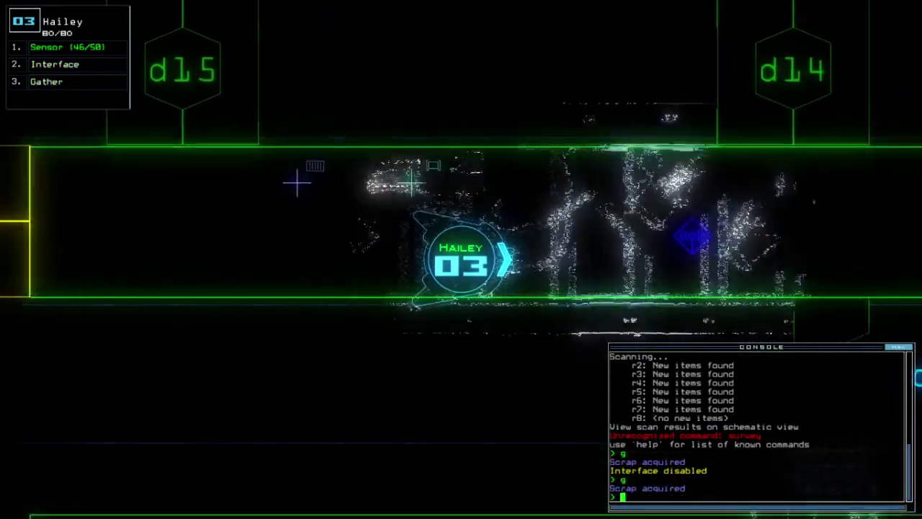
pyautogui.scroll(-2, 461, 260)
pyautogui.scroll(2, 461, 260)
pyautogui.press('Right')
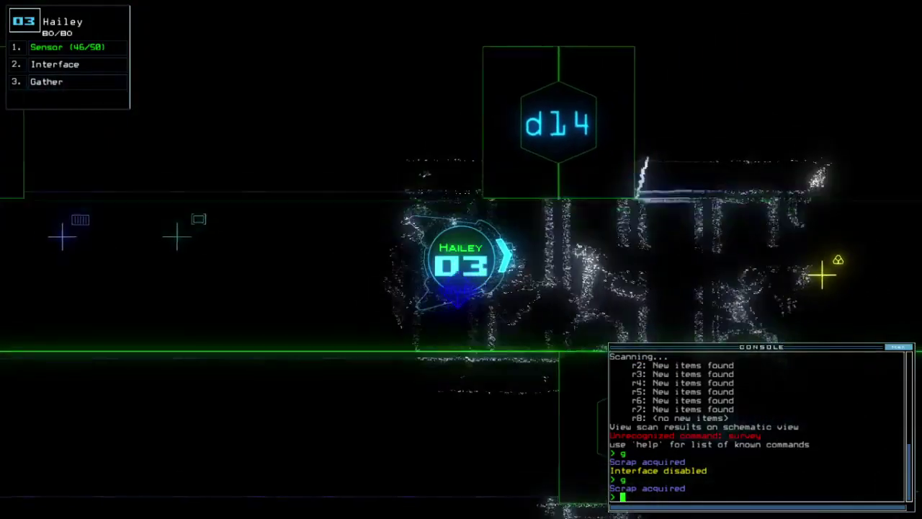
pyautogui.press('Right')
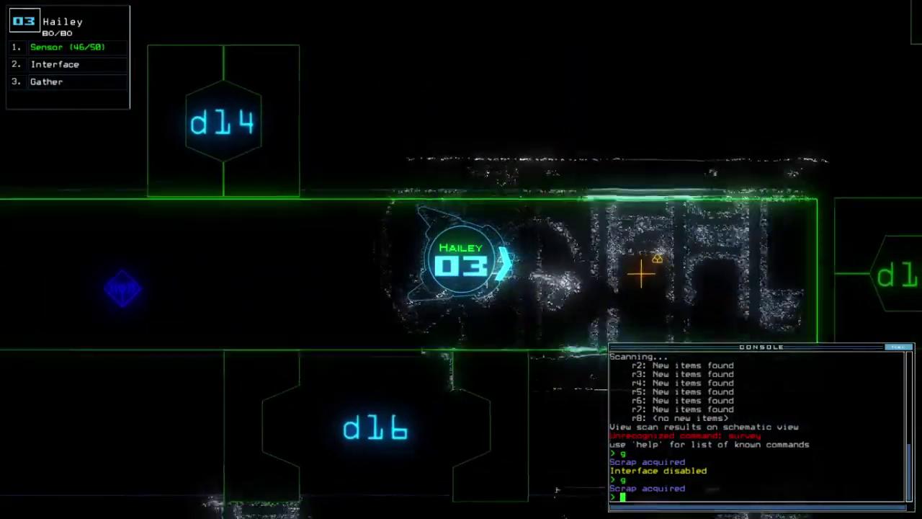
pyautogui.press('Right')
pyautogui.write('g')
pyautogui.press('Return')
pyautogui.scroll(-2, 557, 490)
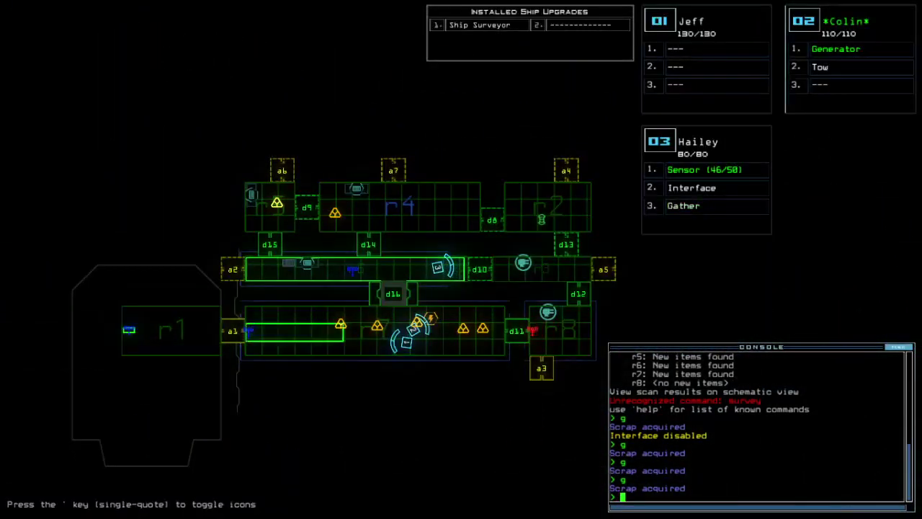
pyautogui.write('a r1')
# - Reactivate r1's generator, recall all drones to r1, and gather two scrap pieces
pyautogui.press('Return')
pyautogui.write('nd')
pyautogui.press('Return')
pyautogui.scroll(2, 461, 260)
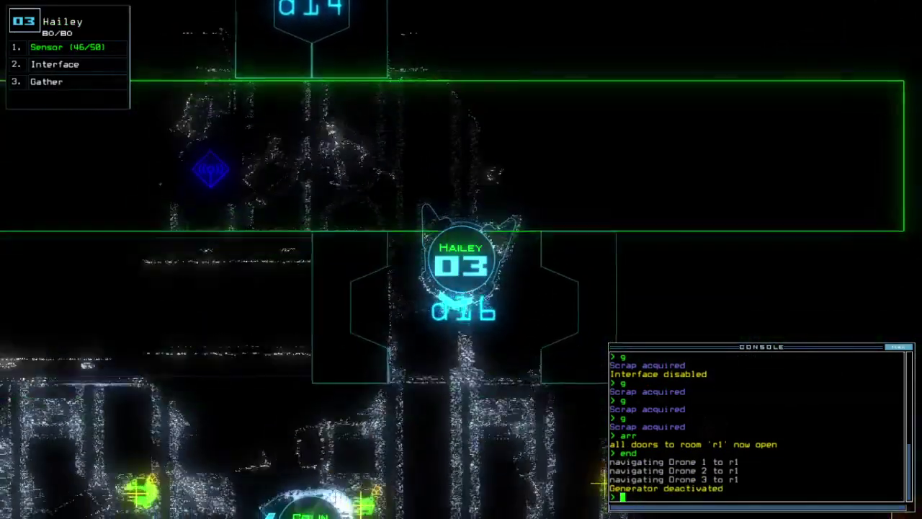
pyautogui.write('g')
pyautogui.press('Return')
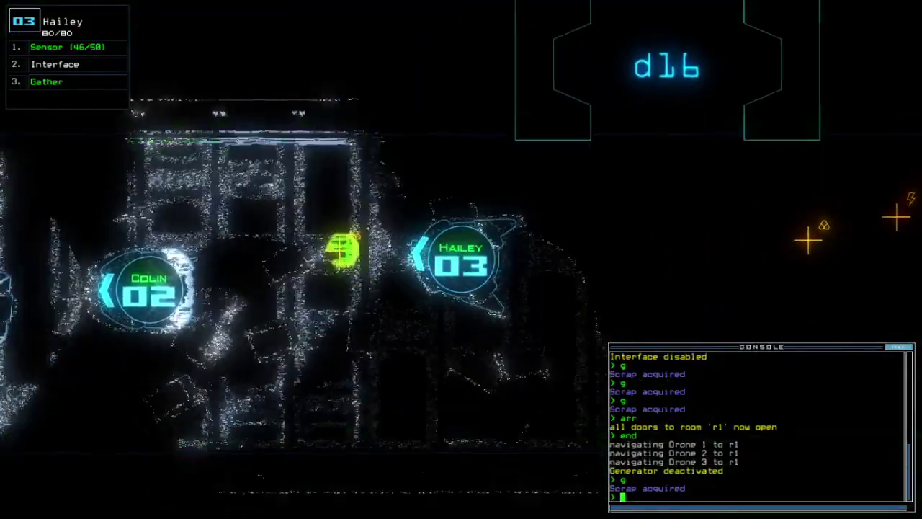
pyautogui.write('g')
pyautogui.press('Return')
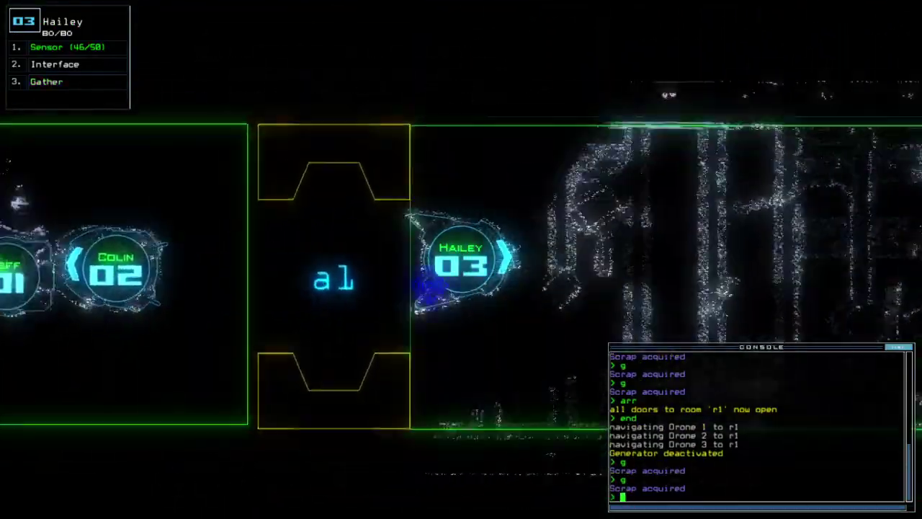
pyautogui.press('Tab')
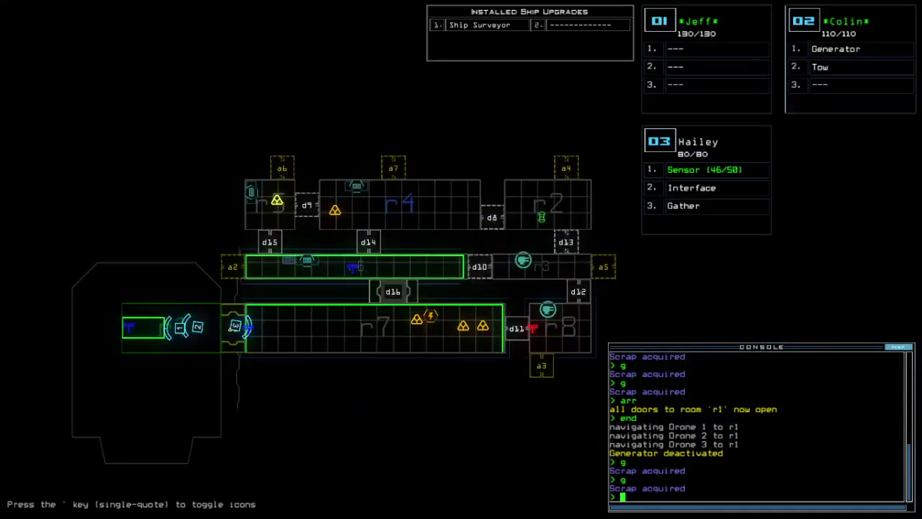
pyautogui.press('Tab')
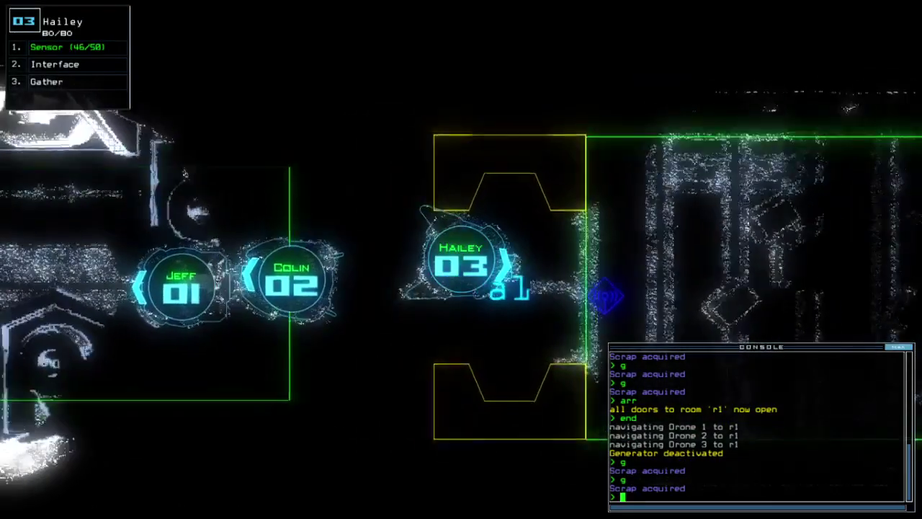
# - Gather with drone 03, close r1's doors and one other door, then reopen r1
pyautogui.press('2')
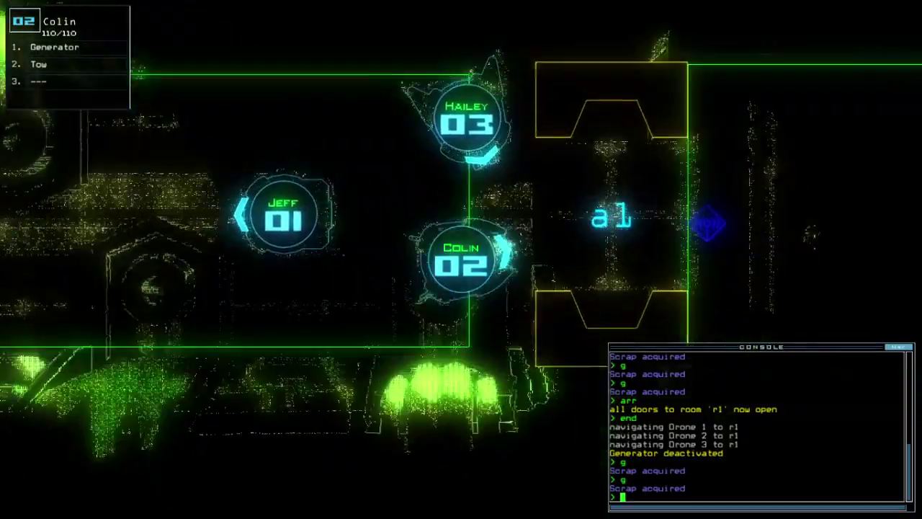
pyautogui.write('3g')
pyautogui.press('Return')
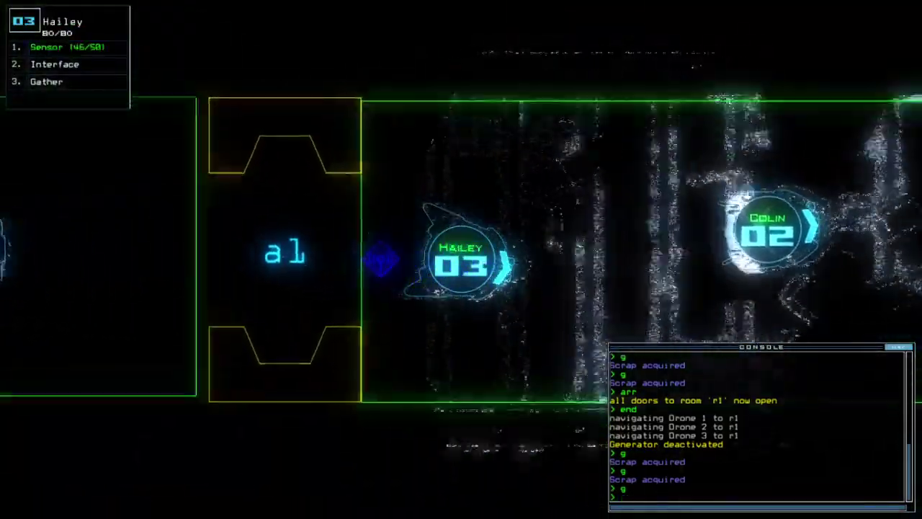
pyautogui.write('r1')
pyautogui.press('Return')
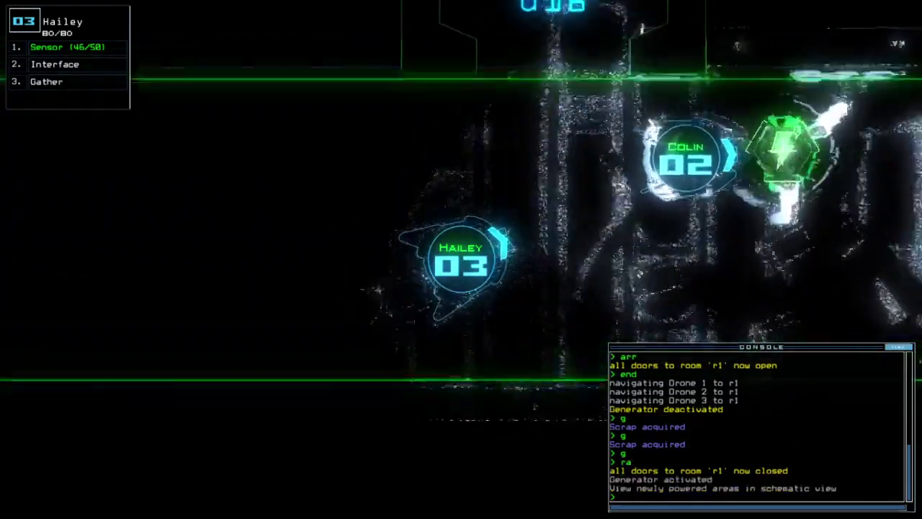
pyautogui.write('c d1b')
pyautogui.press('Return')
pyautogui.hotkey('ctrl', '2')
pyautogui.hotkey('ctrl', '1')
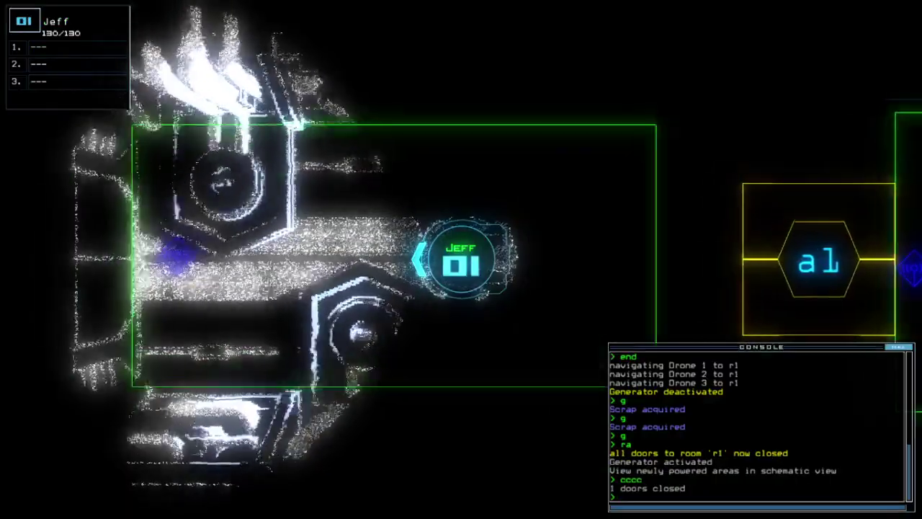
pyautogui.write('o r1')
pyautogui.press('Return')
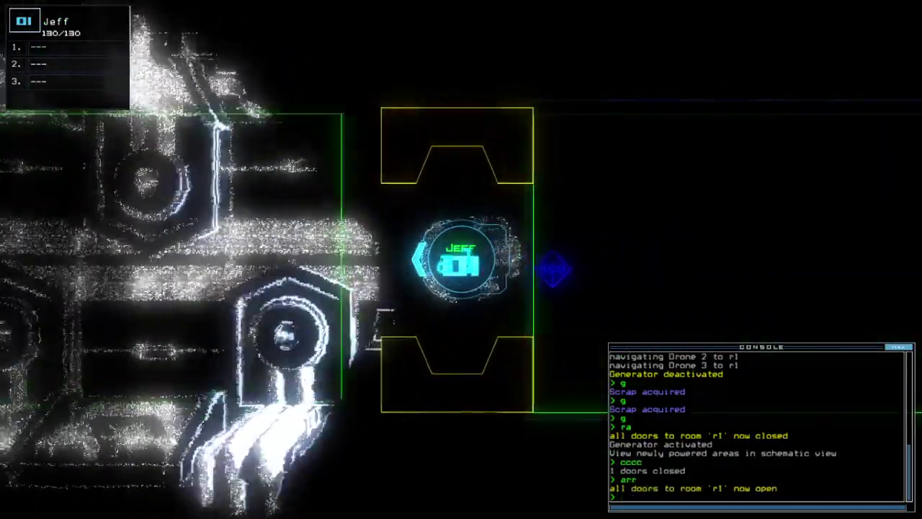
pyautogui.write('dd a')
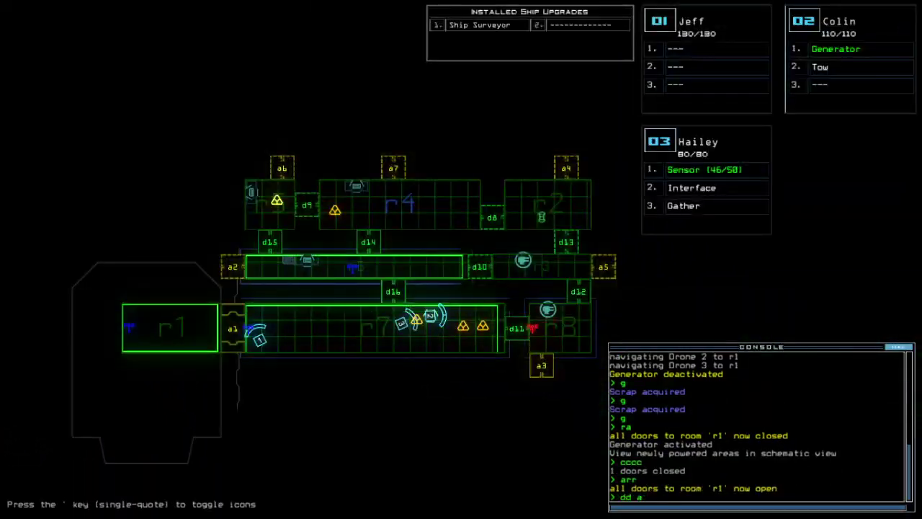
pyautogui.write('6')
# - Re-dock at airlock a6, gather two scrap pieces with drone 03, and open r1's doors
pyautogui.press('Return')
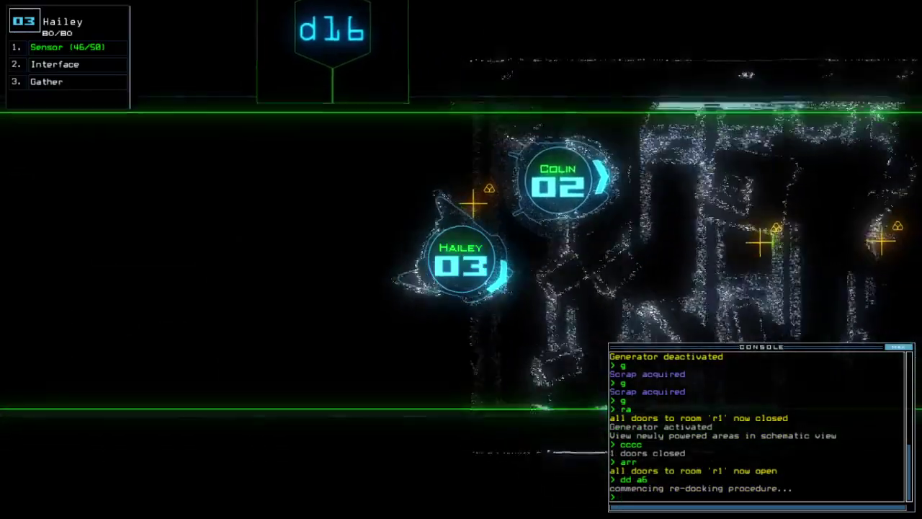
pyautogui.write('g')
pyautogui.press('Return')
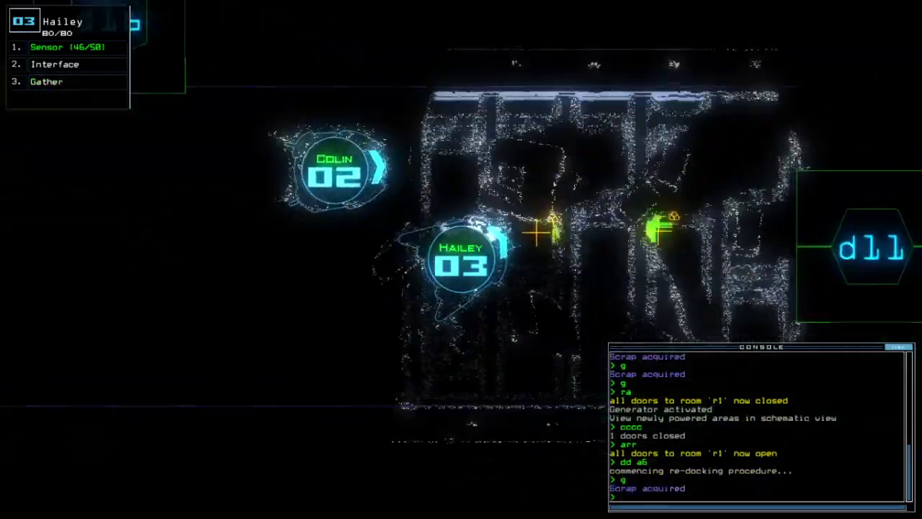
pyautogui.write('g')
pyautogui.press('Return')
pyautogui.write('g')
pyautogui.press('Return')
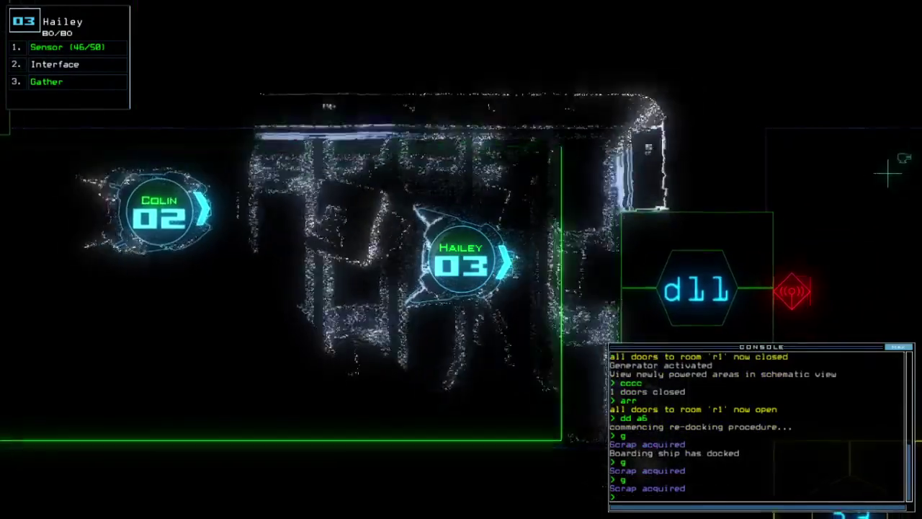
pyautogui.write('arr')
pyautogui.press('Return')
pyautogui.press('Tab')
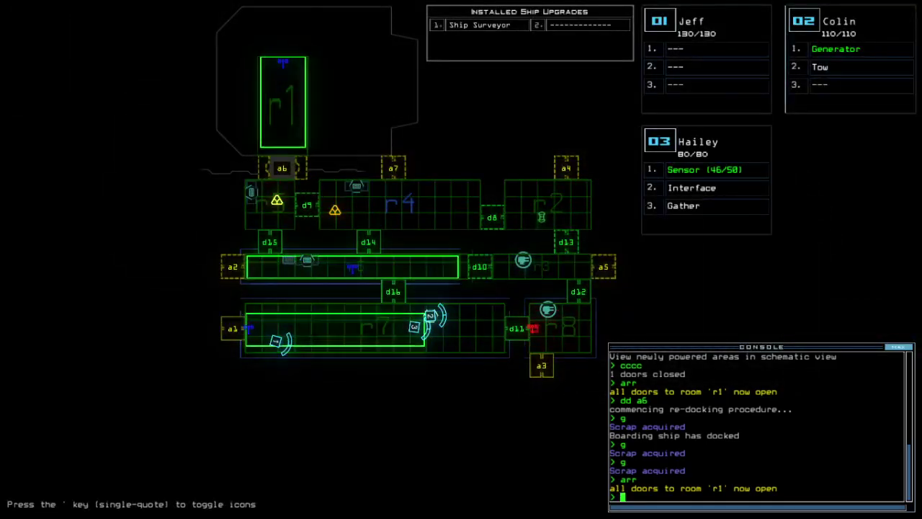
pyautogui.write('te')
# - Report the 00:02:53 mission time and toggle door d12 twice beside room r8
pyautogui.press('Return')
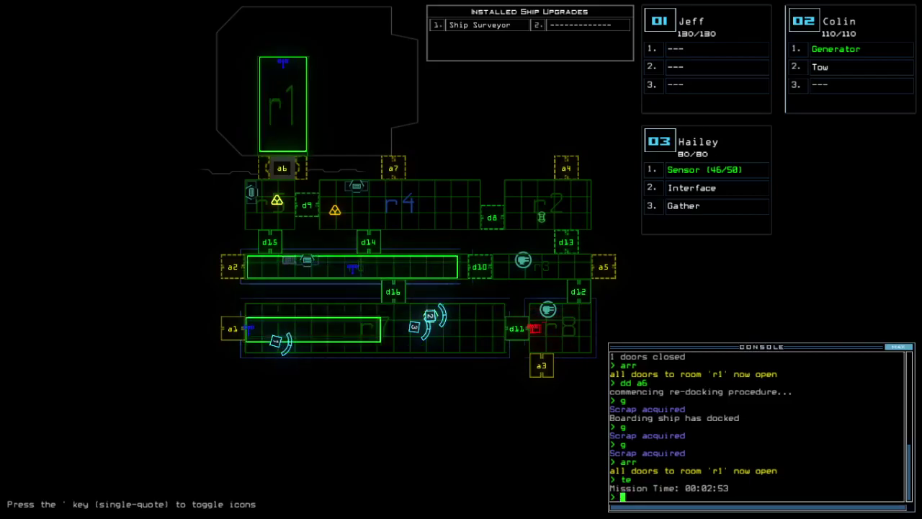
pyautogui.press('Tab')
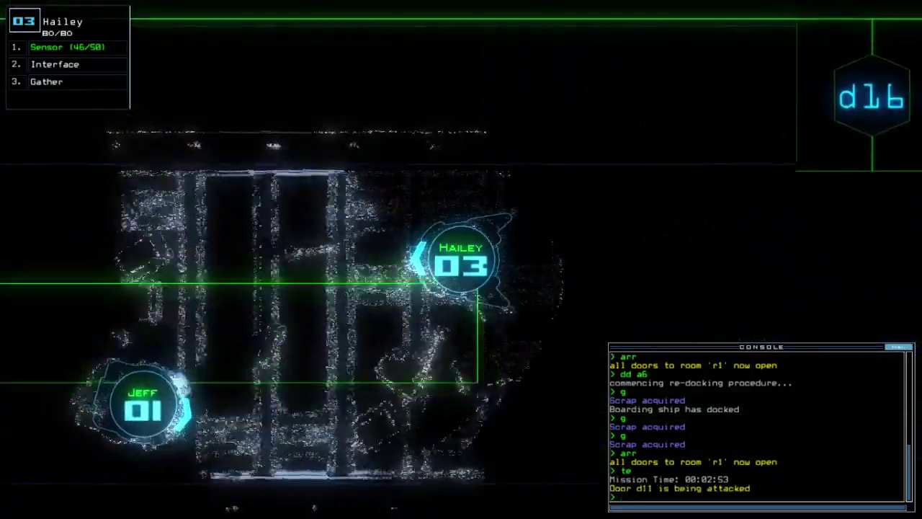
pyautogui.press('Tab')
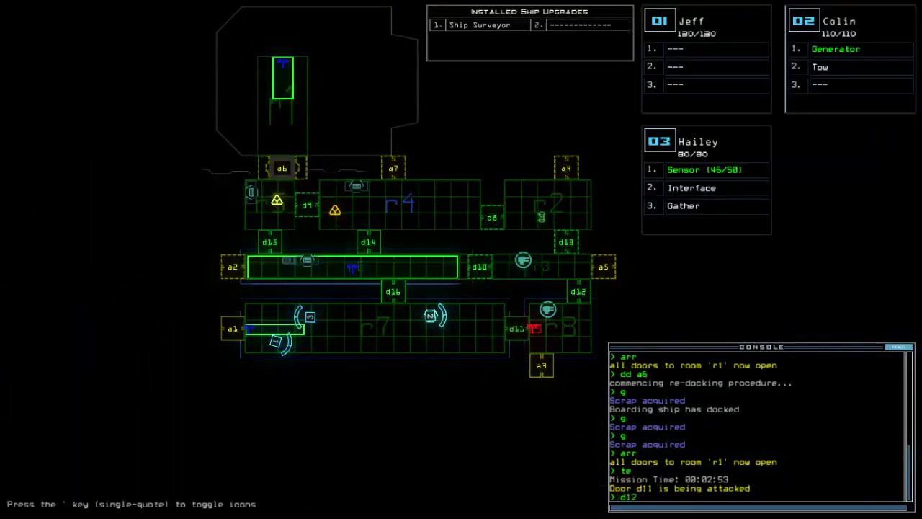
pyautogui.press('Return')
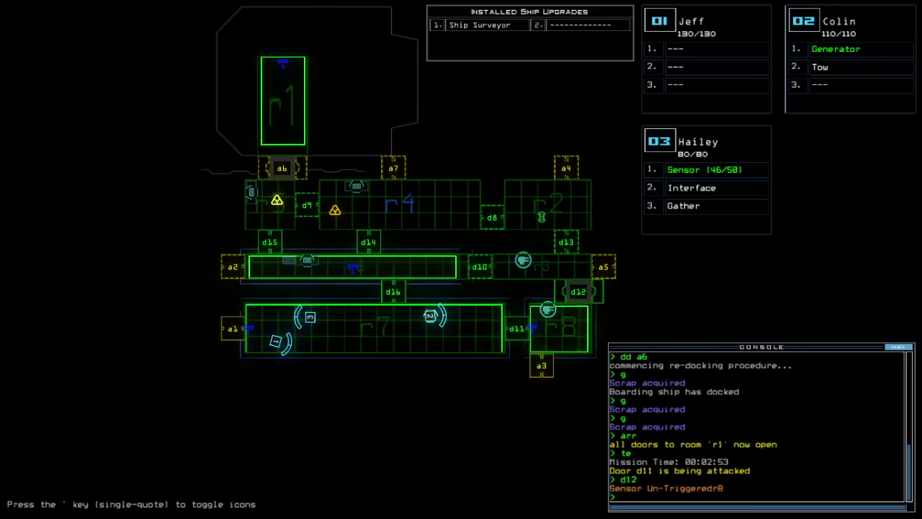
pyautogui.write('d12')
pyautogui.press('Return')
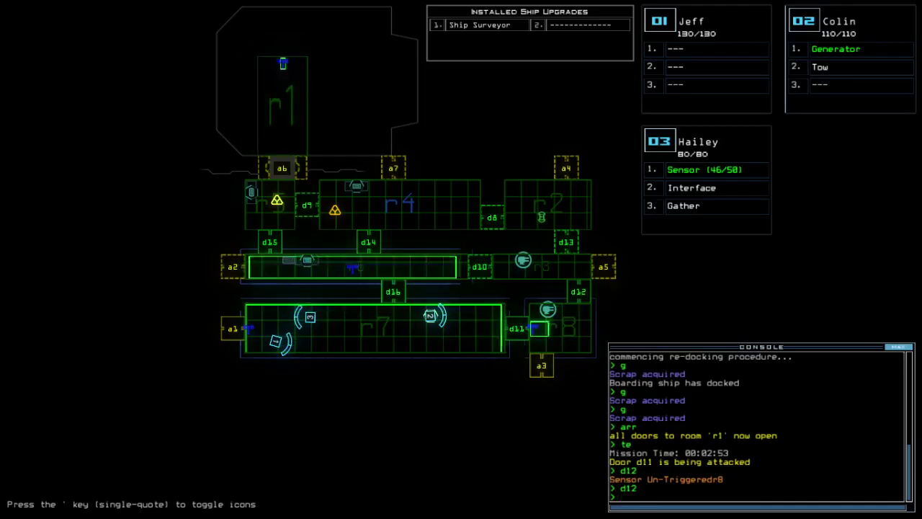
pyautogui.write('ra')
# - Close r1's doors, dock at a1 and then a6, reopening r1's doors each time
pyautogui.press('Return')
pyautogui.write('dd a1')
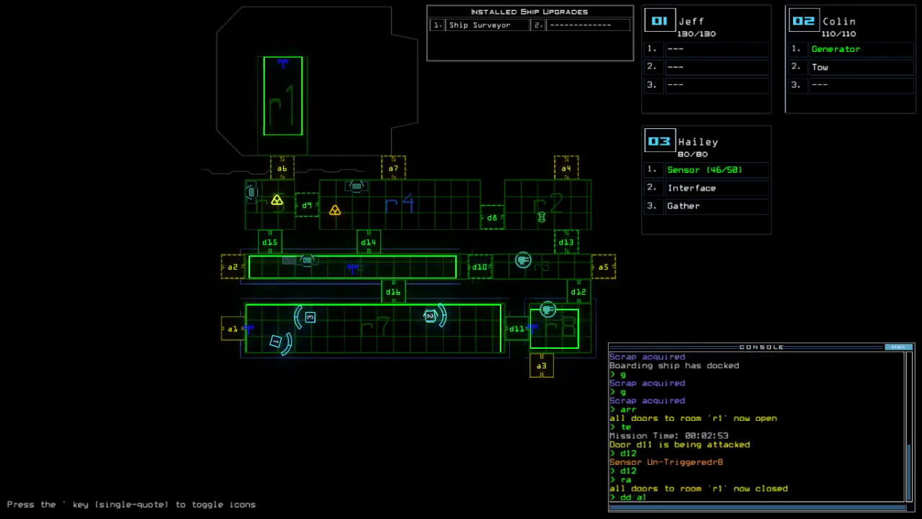
pyautogui.press('Return')
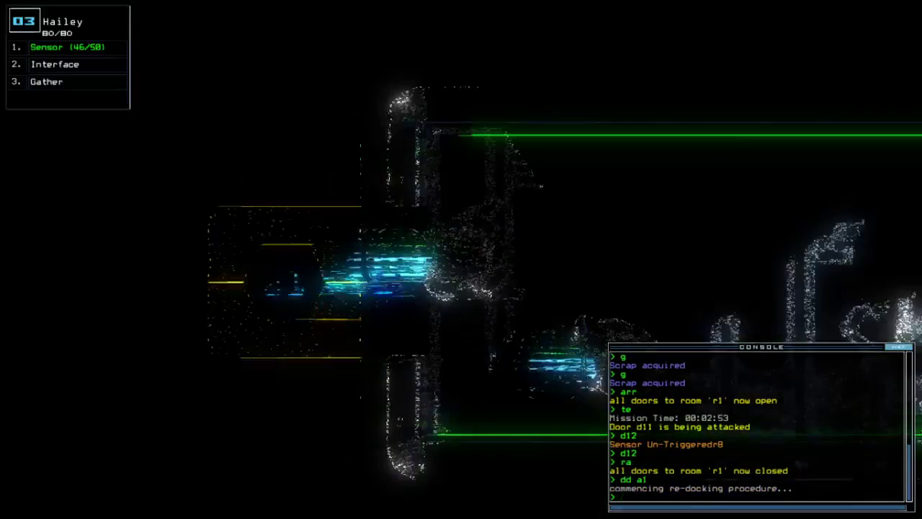
pyautogui.write('arr')
pyautogui.press('Return')
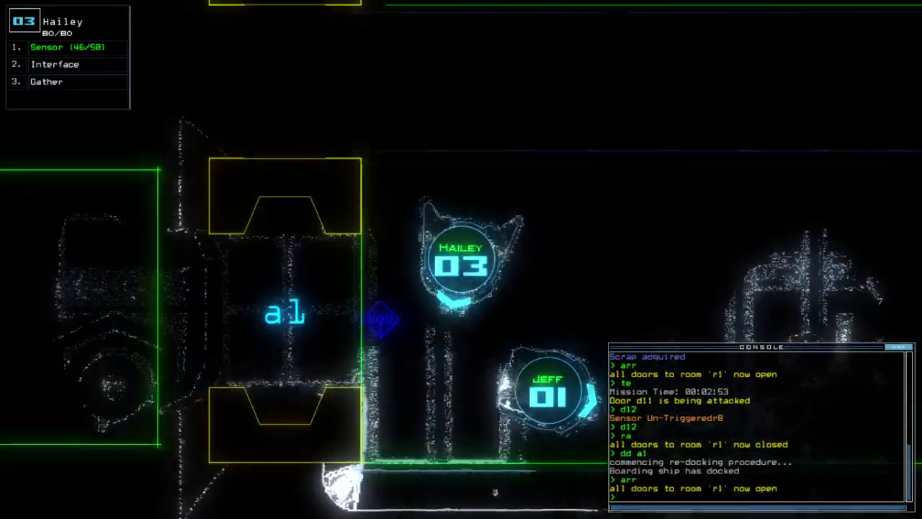
pyautogui.write('nd a6')
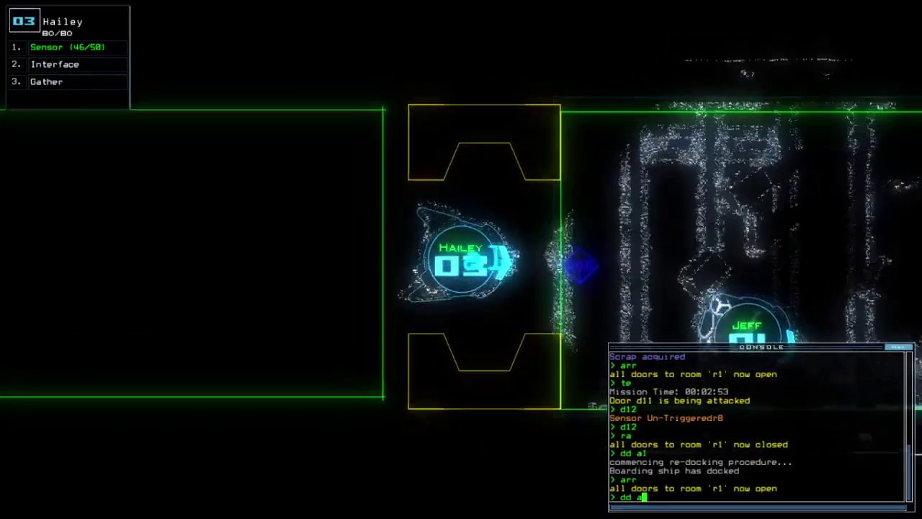
pyautogui.press('Return')
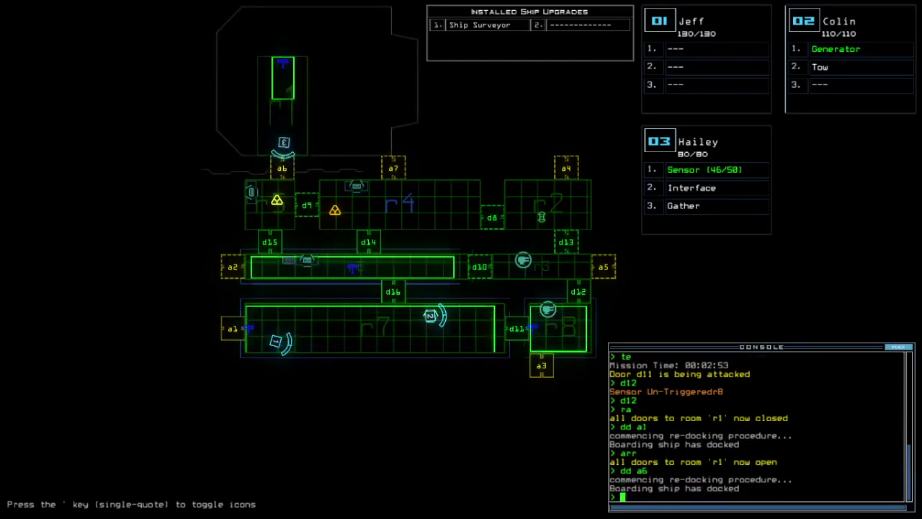
pyautogui.write('arr')
pyautogui.press('Return')
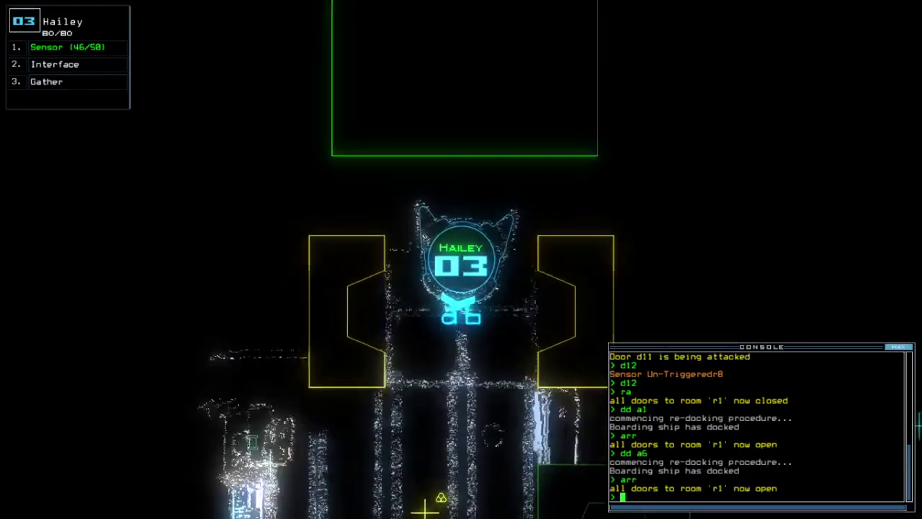
pyautogui.write('ss')
# - Have Hailey drop a sensor and gather scrap, then cycle defenses to kill 31 enemies in r3
pyautogui.press('Return')
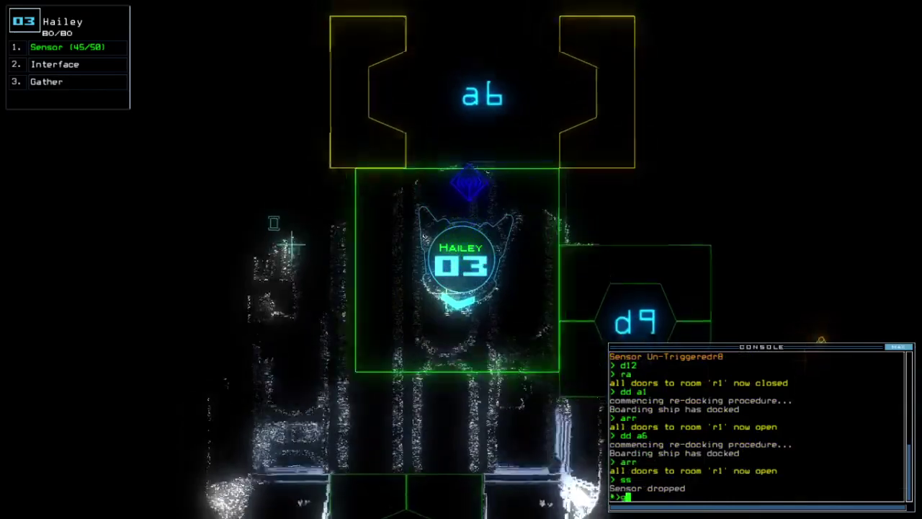
pyautogui.write('g')
pyautogui.press('Return')
pyautogui.write('dct')
pyautogui.press('Return')
pyautogui.write('df')
pyautogui.press('Return')
pyautogui.press('Tab')
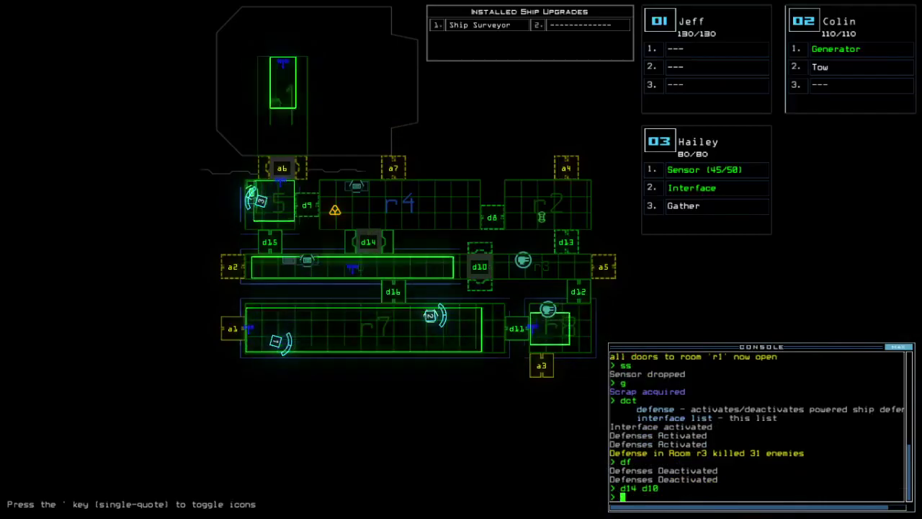
# - Close doors d14 and d10, re-dock at airlock a1, and bring Jeff back through r1
pyautogui.press('Return')
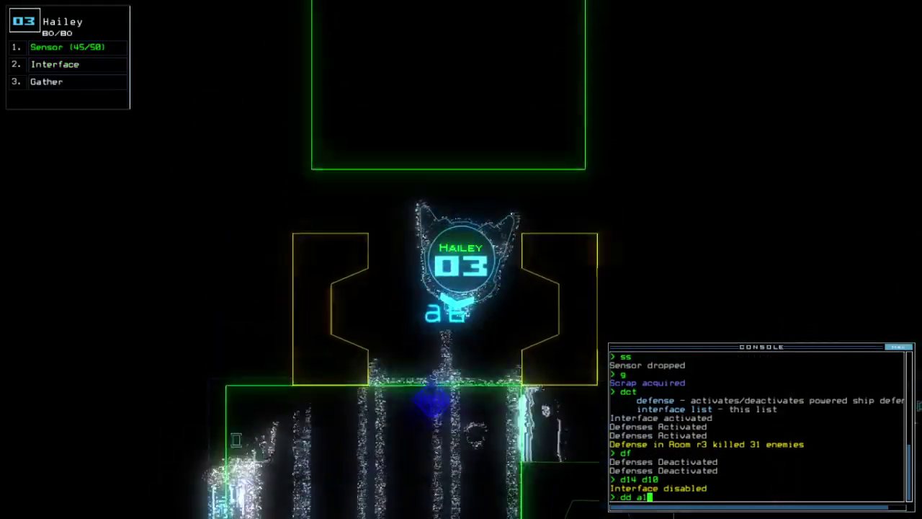
pyautogui.write('dd a1')
pyautogui.press('Return')
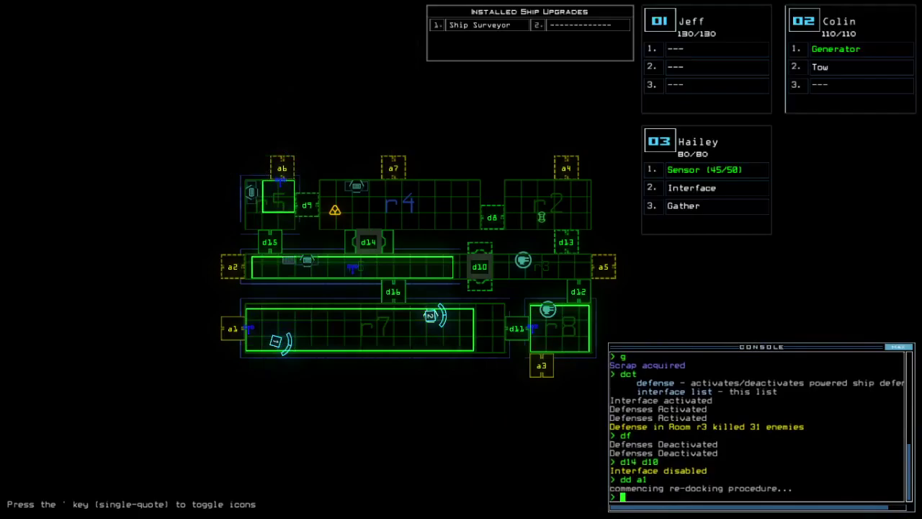
pyautogui.write('2')
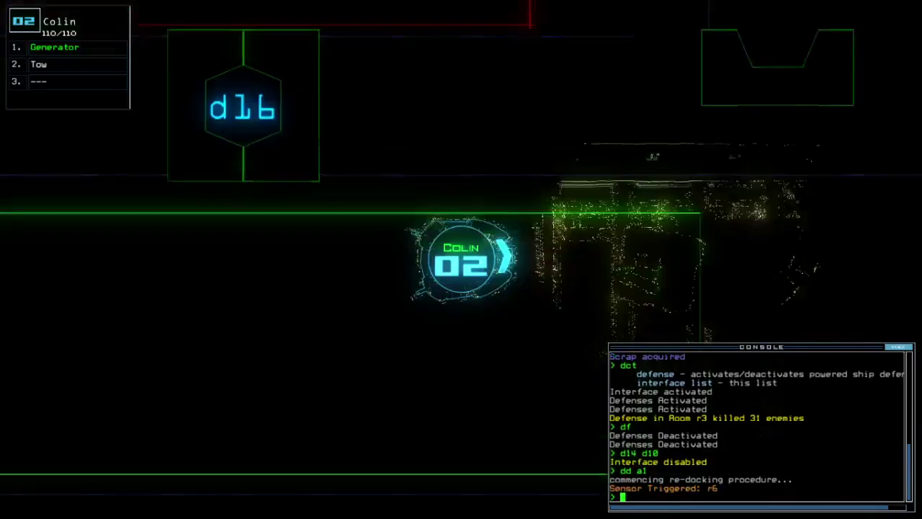
pyautogui.write('arr ;back')
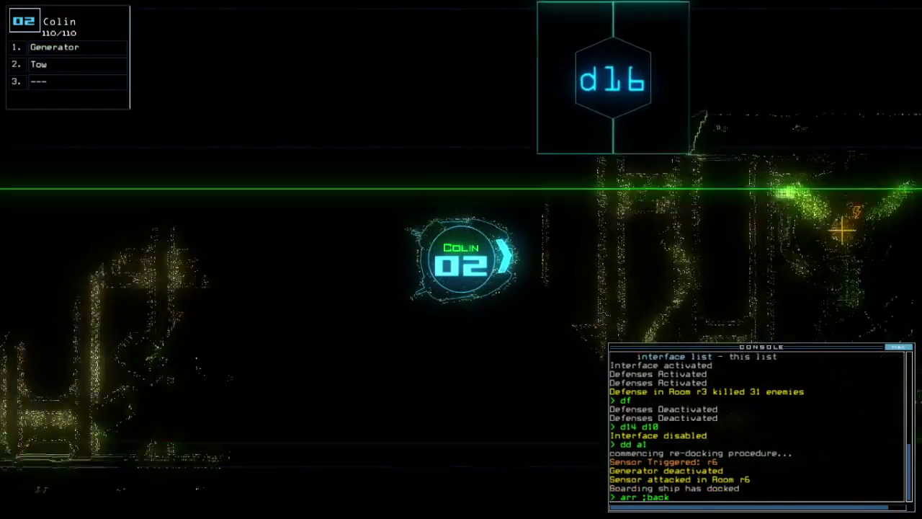
pyautogui.write('1')
pyautogui.press('Return')
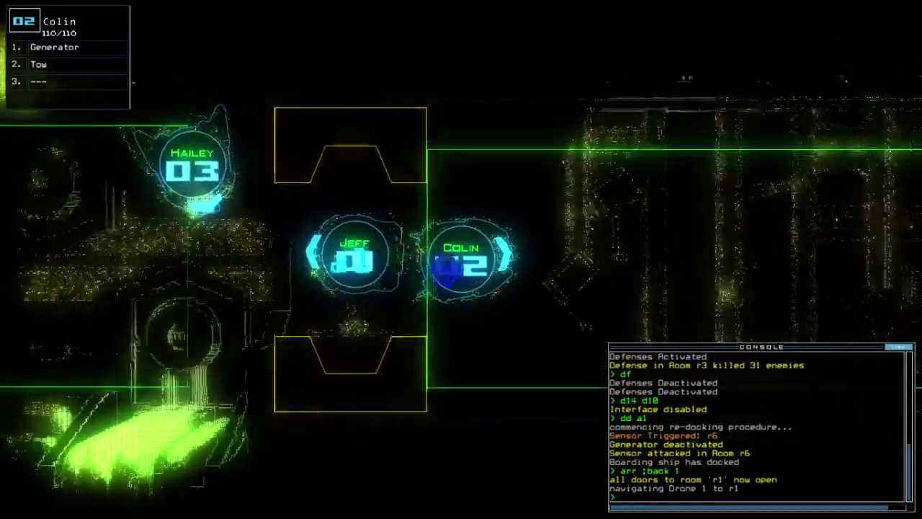
# - Check Colin's camera and the map, reopen door d14, and follow Hailey toward airlock a1
pyautogui.press('Tab')
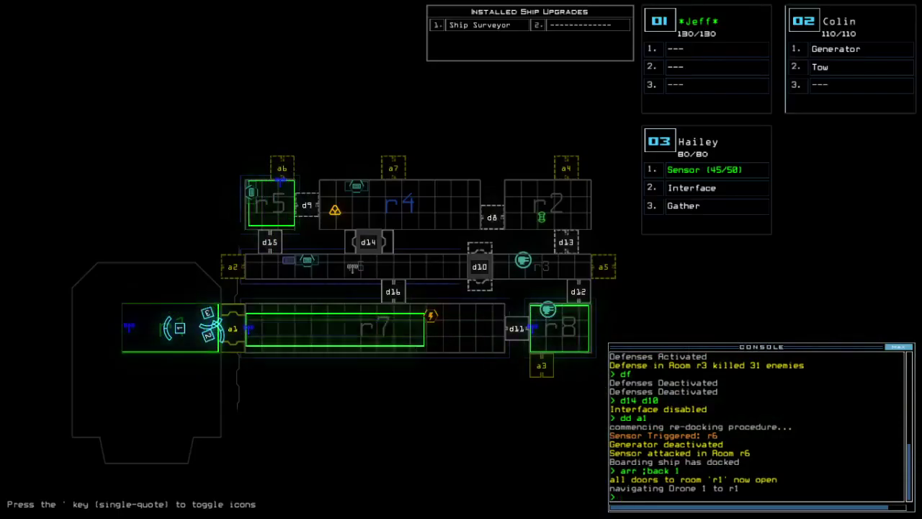
pyautogui.press('Tab')
pyautogui.write('g')
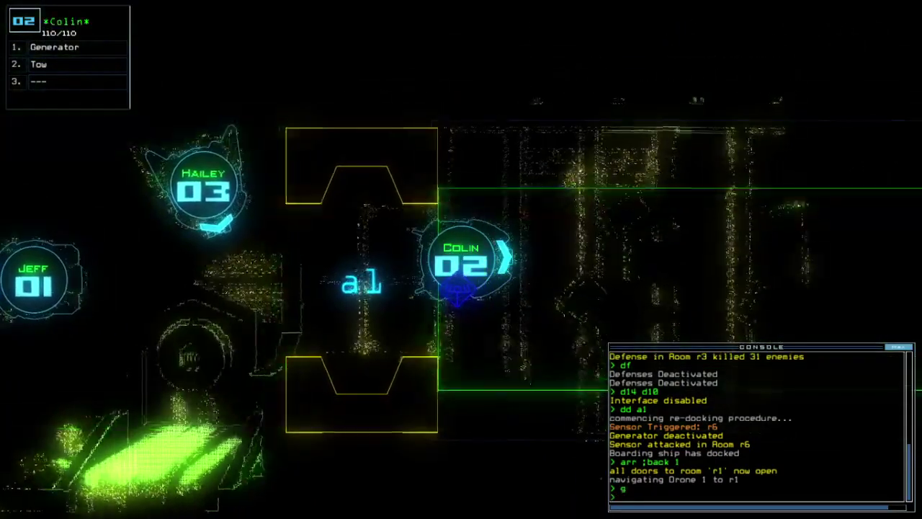
pyautogui.press('Tab')
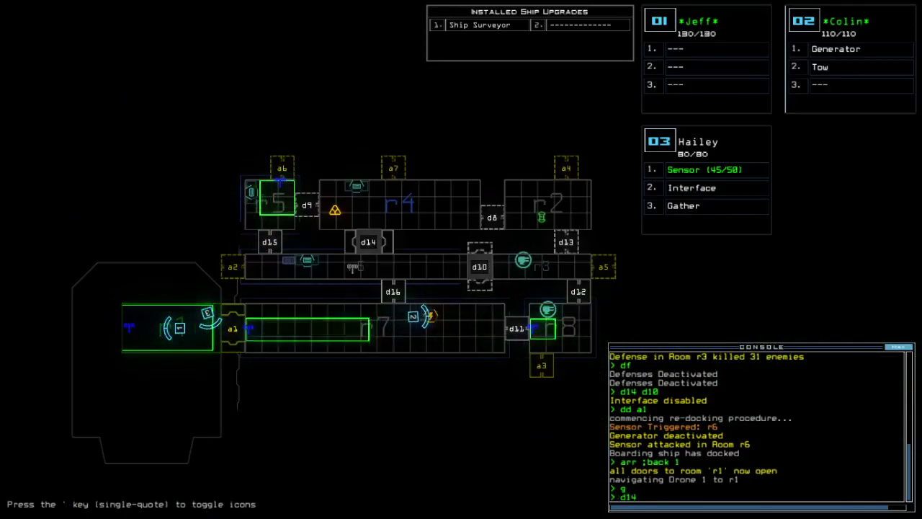
pyautogui.press('Return')
pyautogui.press('3')
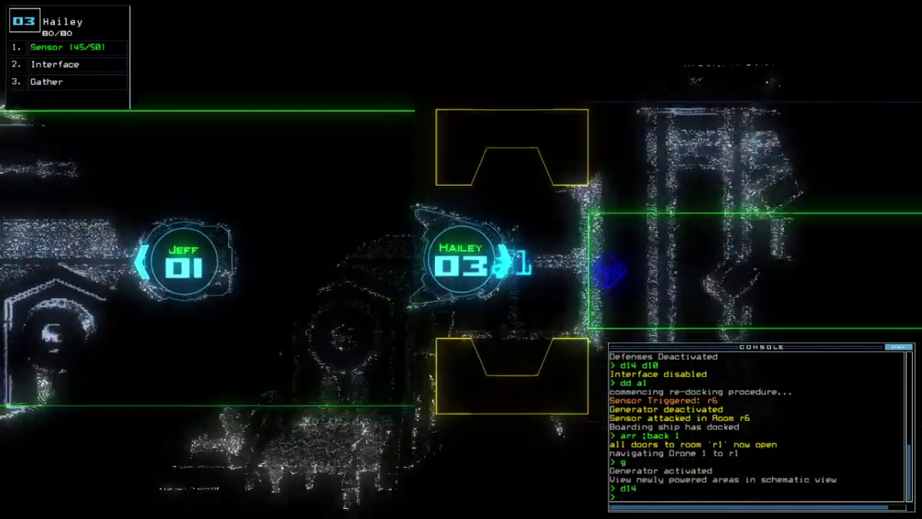
pyautogui.press('Left')
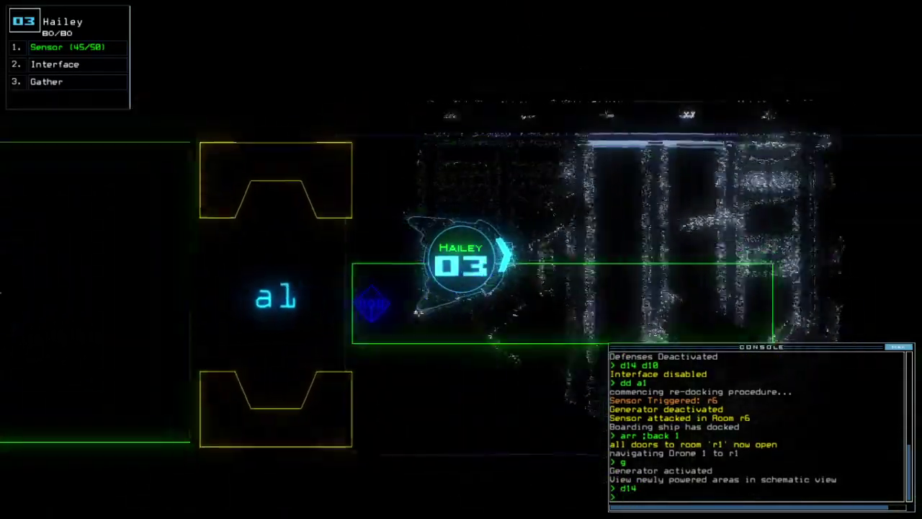
# - Re-dock at airlock a6, then open door d10 and all doors to r1
pyautogui.press('Tab')
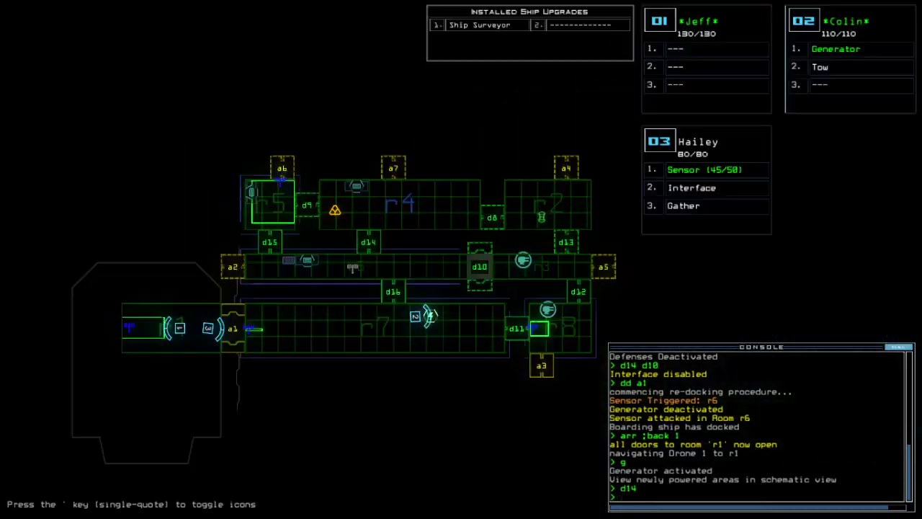
pyautogui.write('a6')
pyautogui.press('Return')
pyautogui.write('d10')
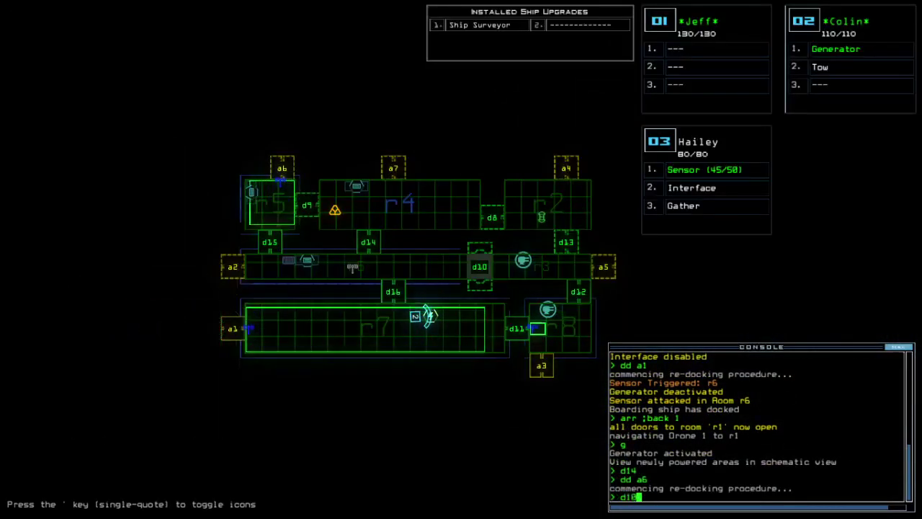
pyautogui.write('a')
pyautogui.press('Return')
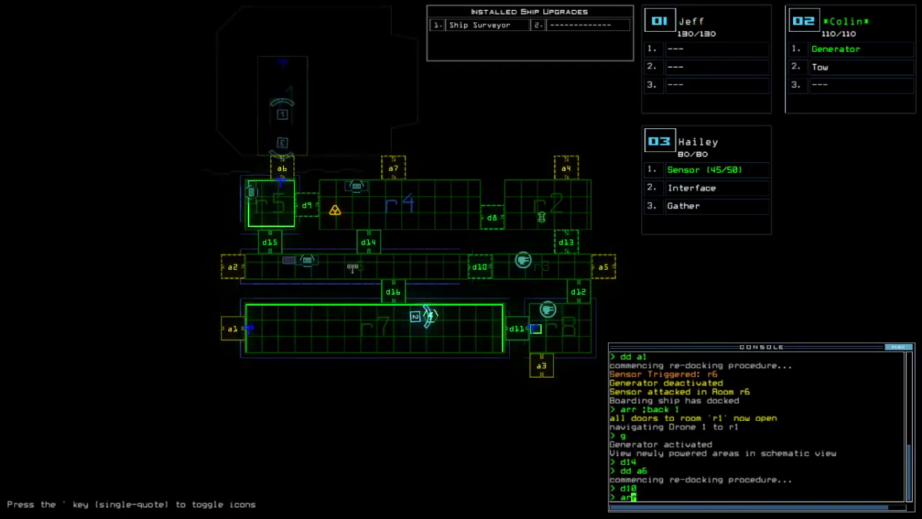
pyautogui.write('r')
pyautogui.press('Return')
pyautogui.press('Tab')
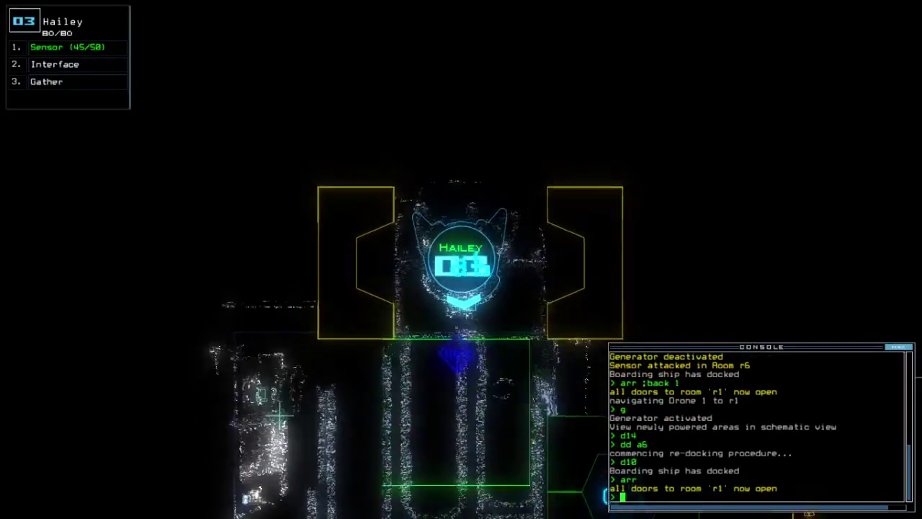
pyautogui.write('dct')
# - Switch the ship defenses on and off, killing 3 more enemies in r3
pyautogui.press('Return')
pyautogui.write('df')
pyautogui.press('Return')
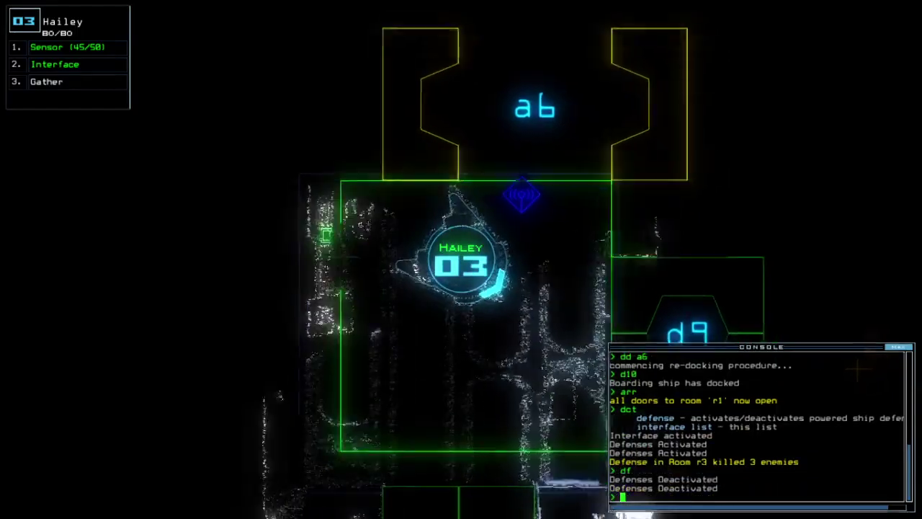
pyautogui.press('Tab')
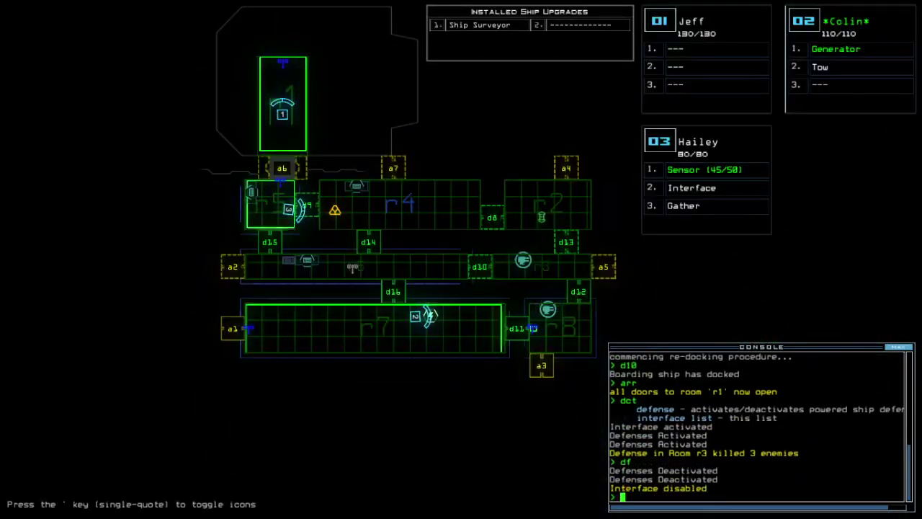
pyautogui.press('Tab')
pyautogui.write('d9')
# - Send Hailey through door d9 to drop a sensor and gather the scrap
pyautogui.press('Return')
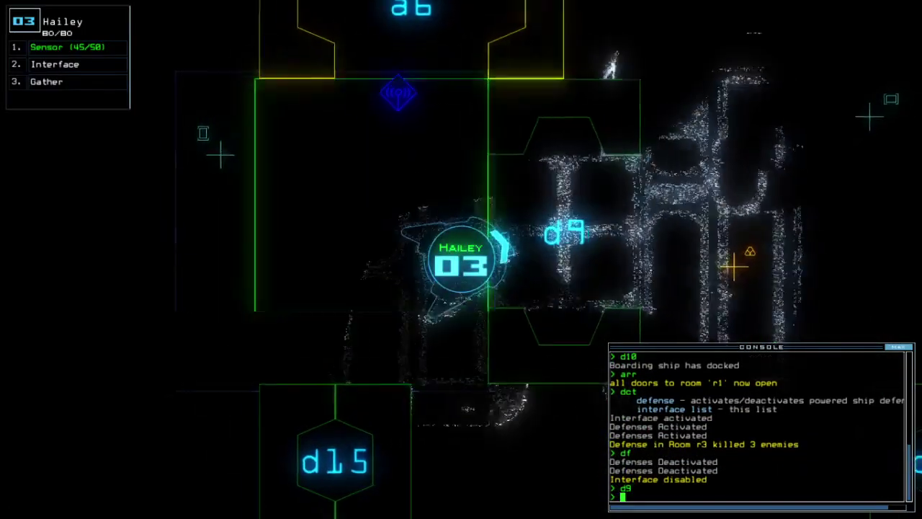
pyautogui.press('Right')
pyautogui.write('s')
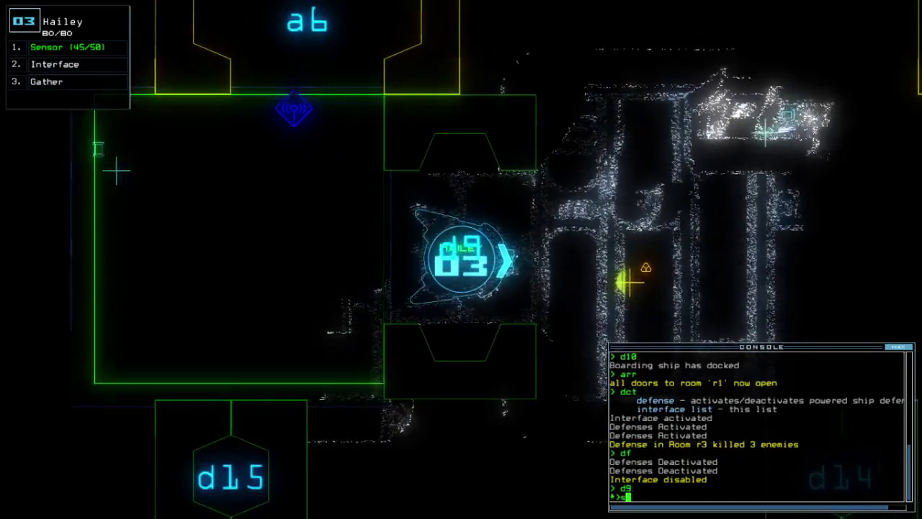
pyautogui.write('s')
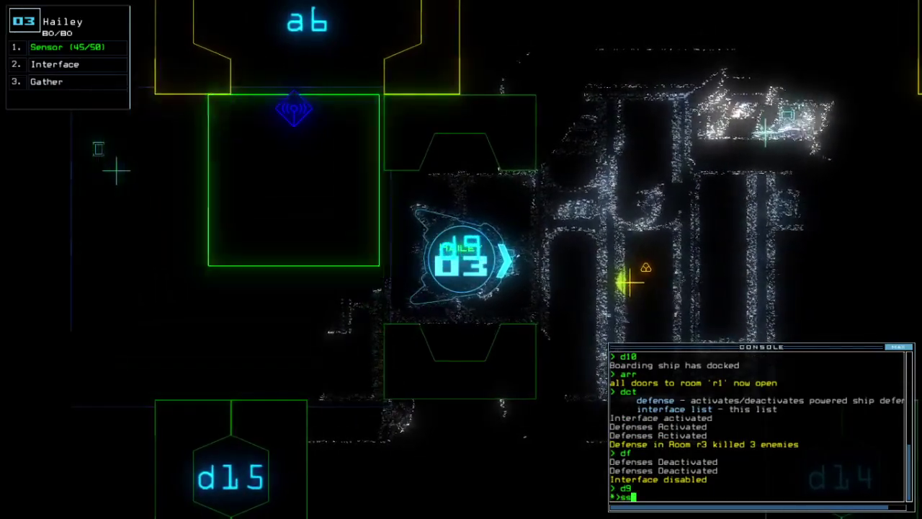
pyautogui.press('Return')
pyautogui.write('g')
pyautogui.press('Return')
pyautogui.press('Tab')
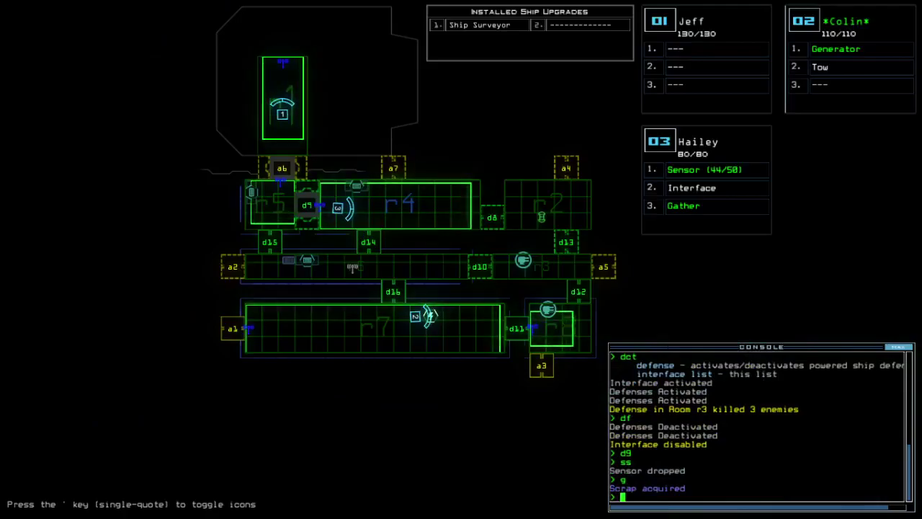
pyautogui.write('d13')
# - Close door d13, send Hailey into r4, re-dock at airlock a5, and enter 'f r6'
pyautogui.press('Return')
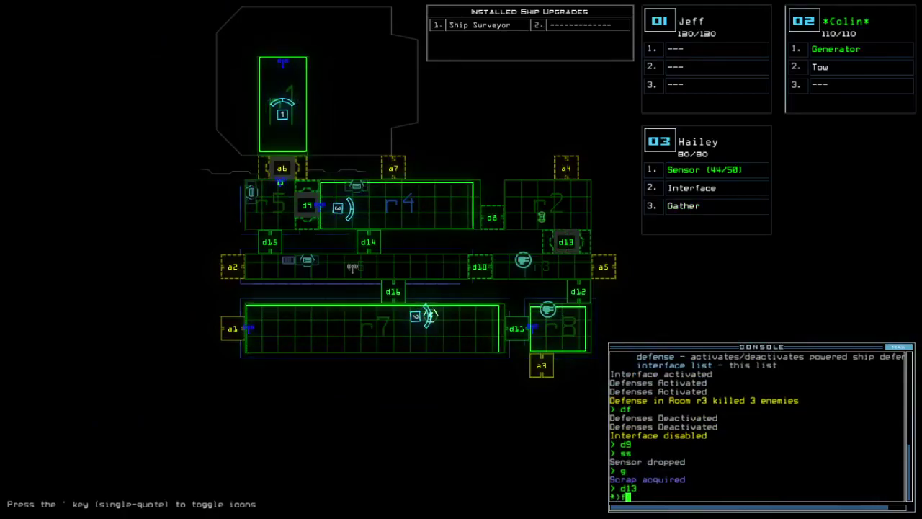
pyautogui.write('r4')
pyautogui.press('Return')
pyautogui.press('Tab')
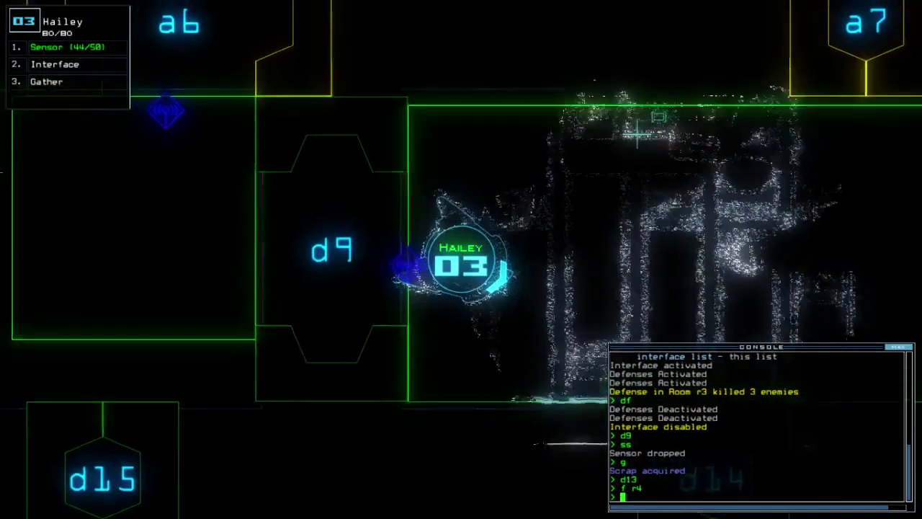
pyautogui.press('Tab')
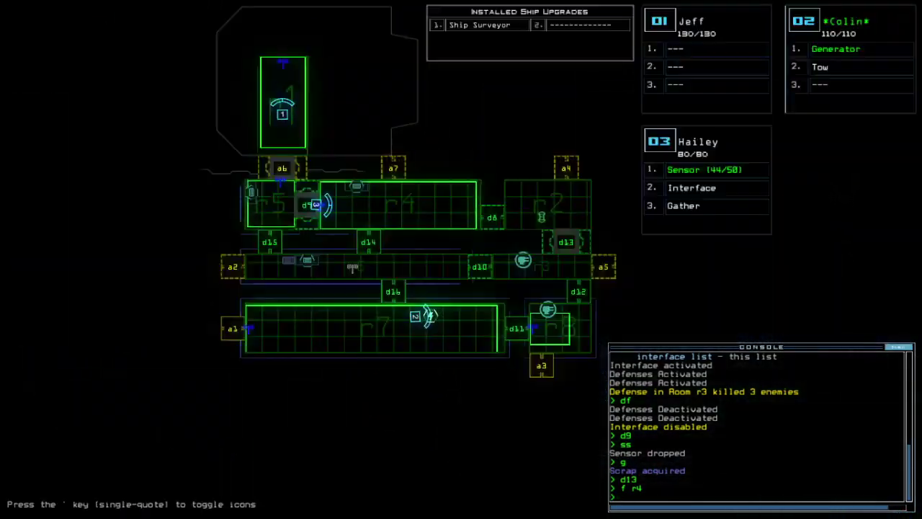
pyautogui.write('5')
pyautogui.press('Return')
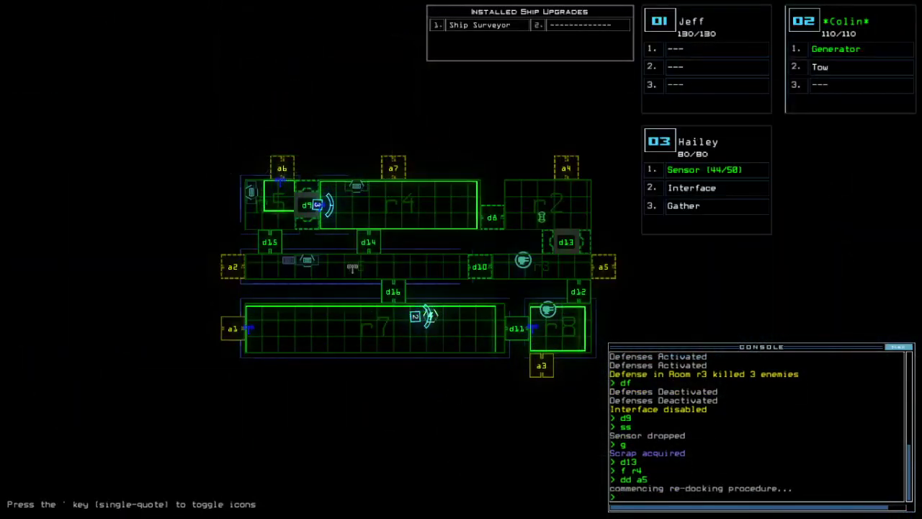
pyautogui.write('f r6')
pyautogui.press('Return')
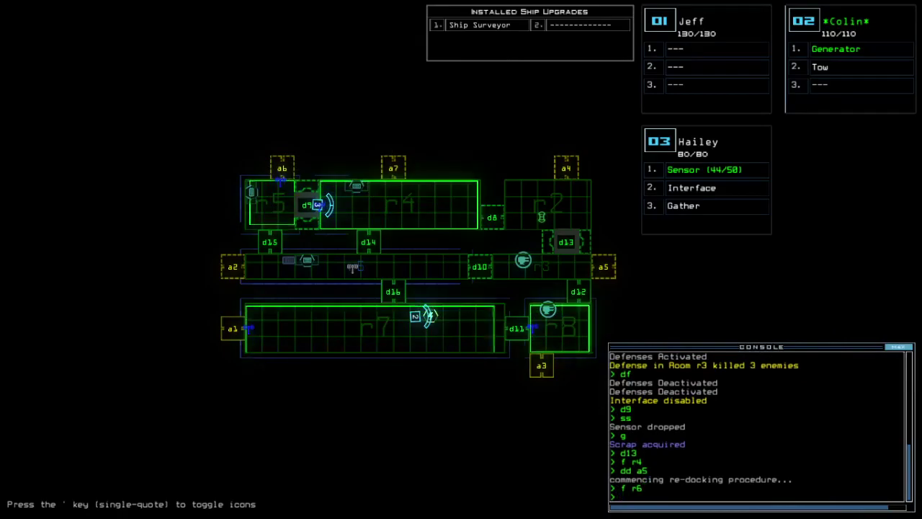
pyautogui.write('3')
# - Send the drone through door d13, then activate and deactivate the defenses
pyautogui.press('Return')
pyautogui.press('Tab')
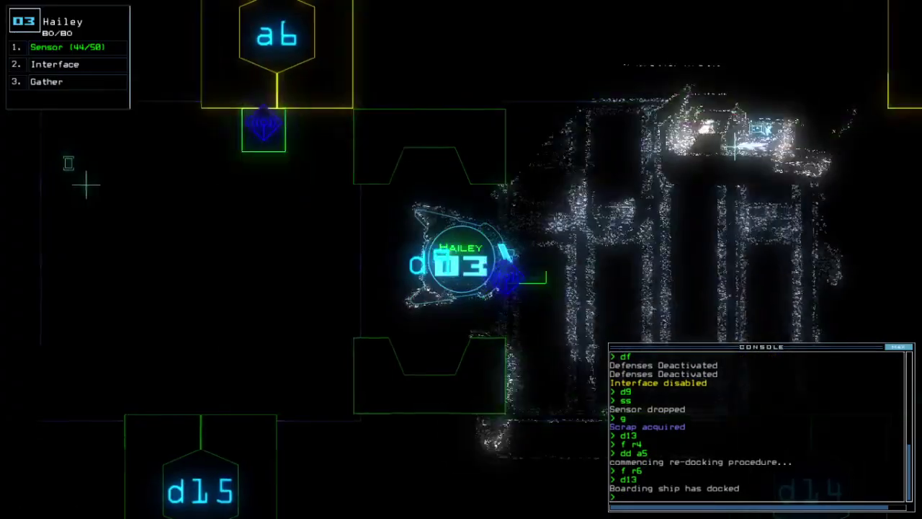
pyautogui.write('dct')
pyautogui.press('Return')
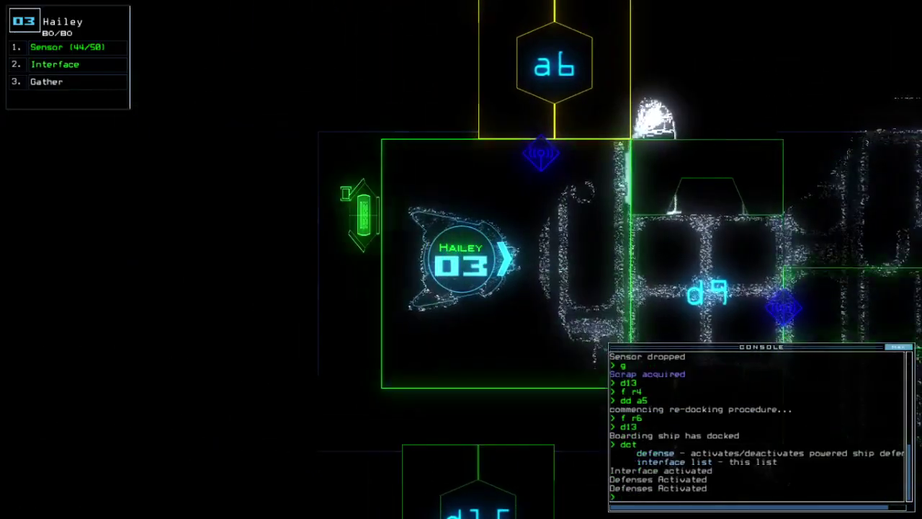
pyautogui.write('df')
pyautogui.press('Return')
pyautogui.press('Tab')
pyautogui.press('Tab')
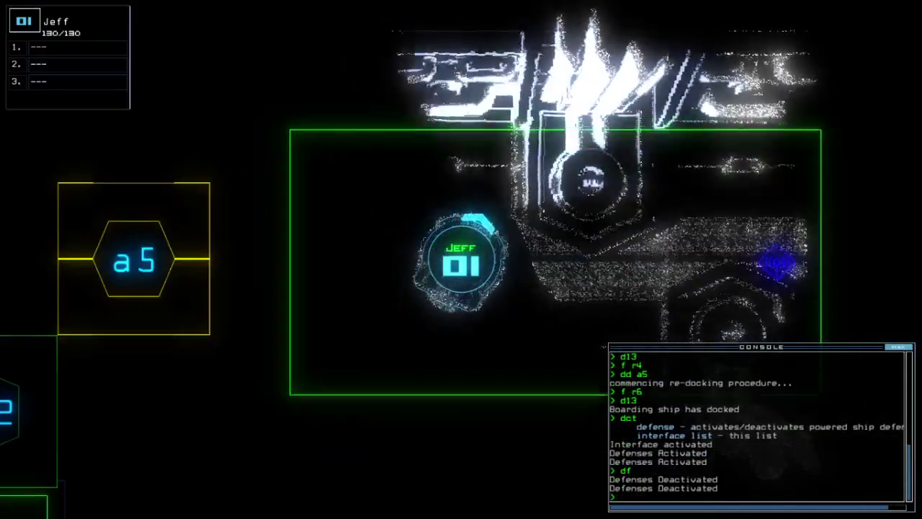
pyautogui.write('o r1')
# - Cycle r1's doors, move drone 01 to d13, list status, then close doors and fire defenses
pyautogui.press('Return')
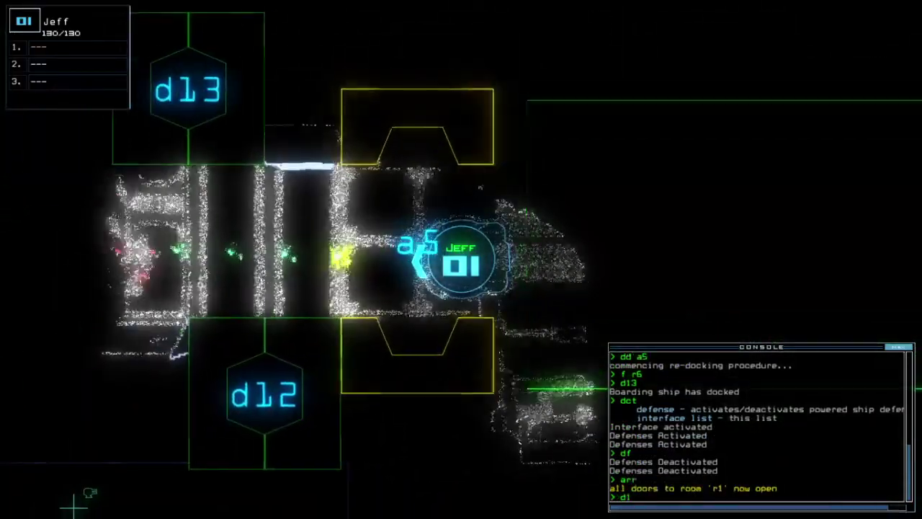
pyautogui.write('d13')
pyautogui.press('Return')
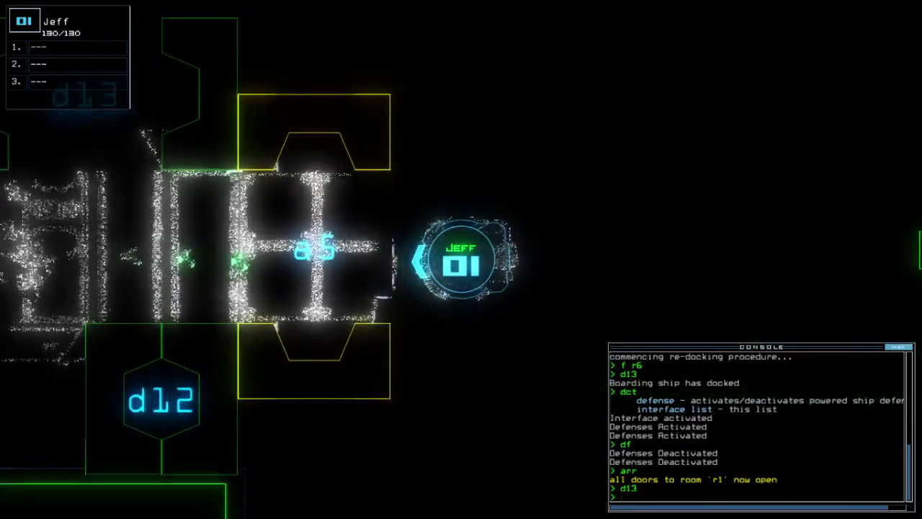
pyautogui.write('ra')
pyautogui.press('Return')
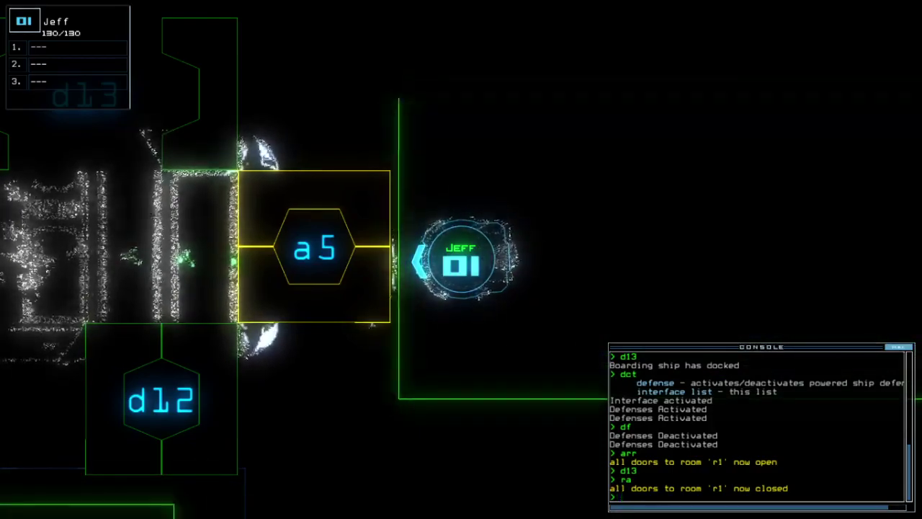
pyautogui.write('status')
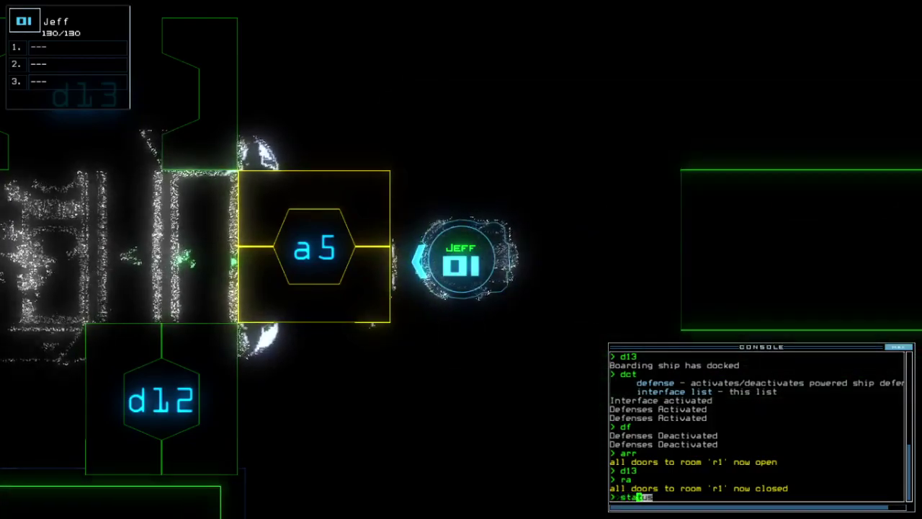
pyautogui.write('co')
pyautogui.press('Return')
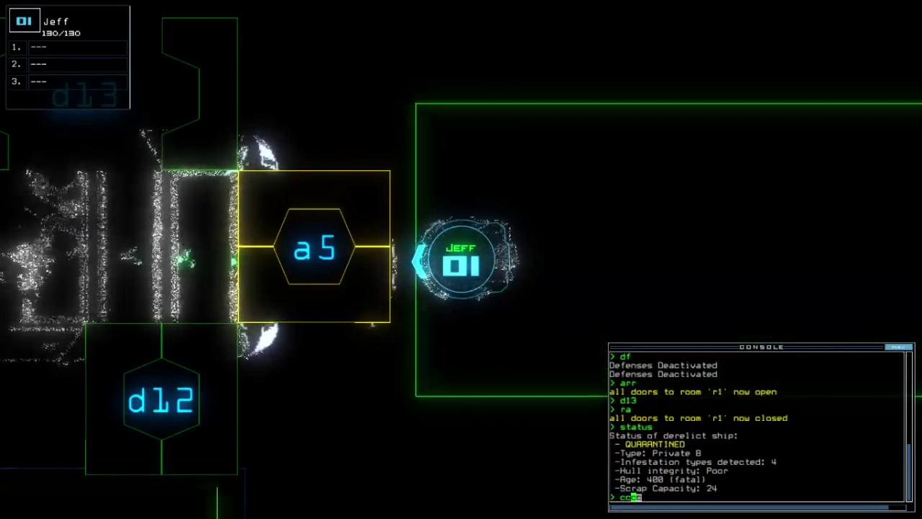
pyautogui.write('cc df')
pyautogui.press('Return')
pyautogui.write('df 3')
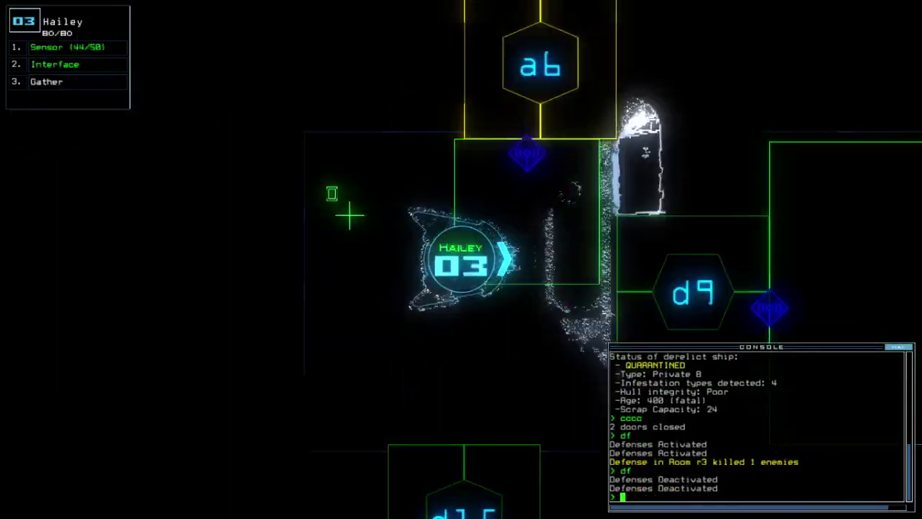
pyautogui.write('d9')
# - Send drone 03 through doors d9 and d8, drop a sensor, and gather resources
pyautogui.press('Return')
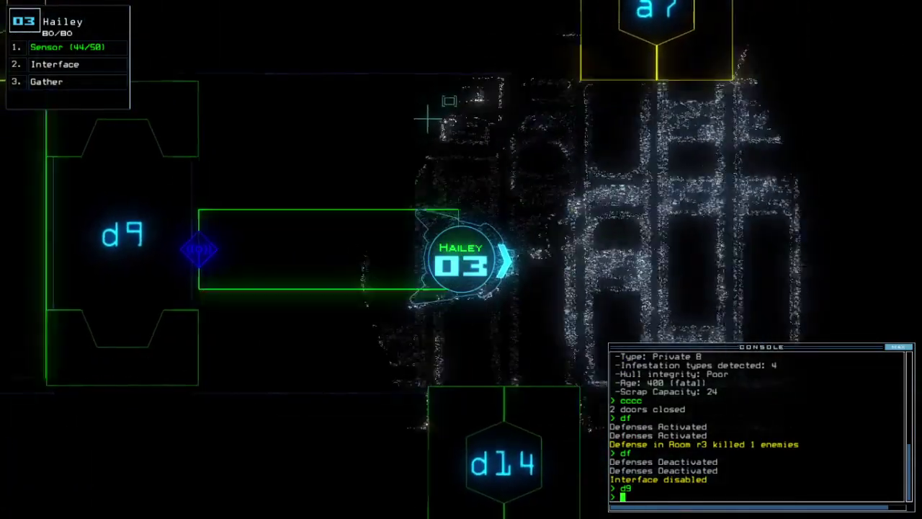
pyautogui.press('Tab')
pyautogui.press('Tab')
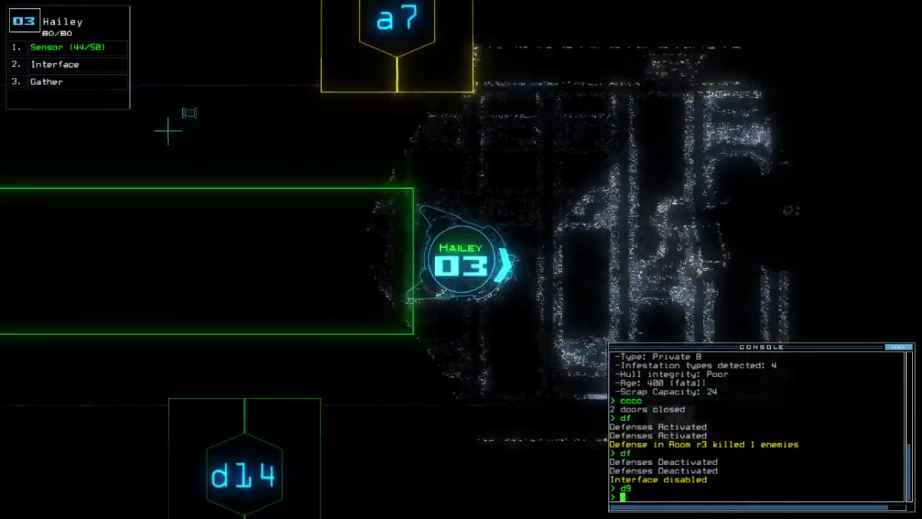
pyautogui.write('d8')
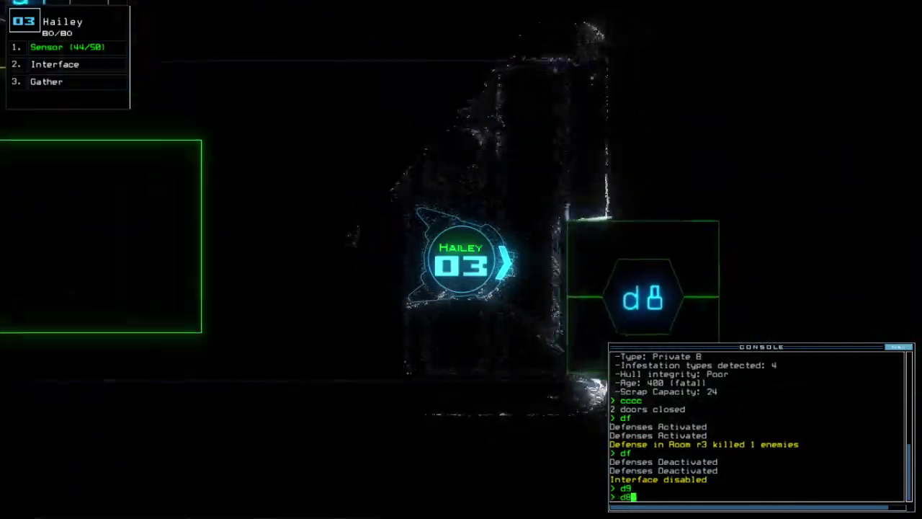
pyautogui.press('Return')
pyautogui.write('ss')
pyautogui.press('Return')
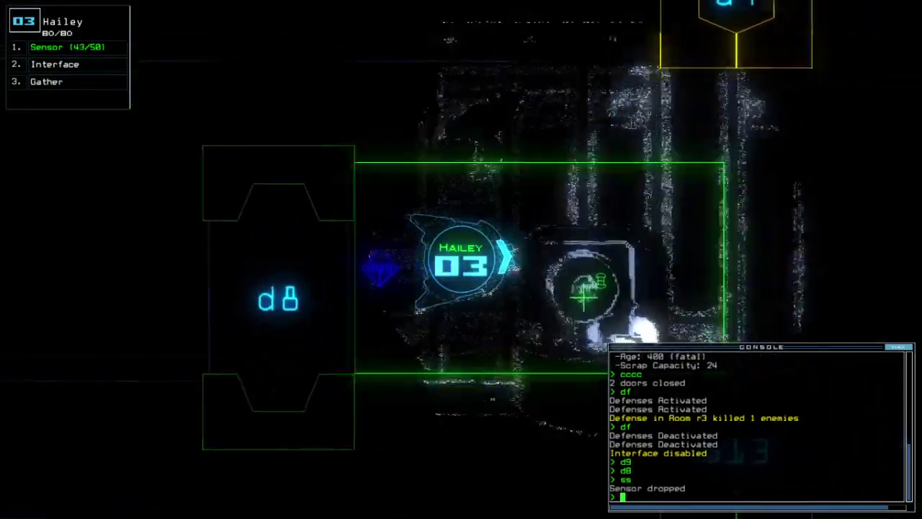
pyautogui.write('g')
pyautogui.press('Return')
# - Switch to drone 02 and activate the generator to power the ship
pyautogui.press('Tab')
pyautogui.write('2')
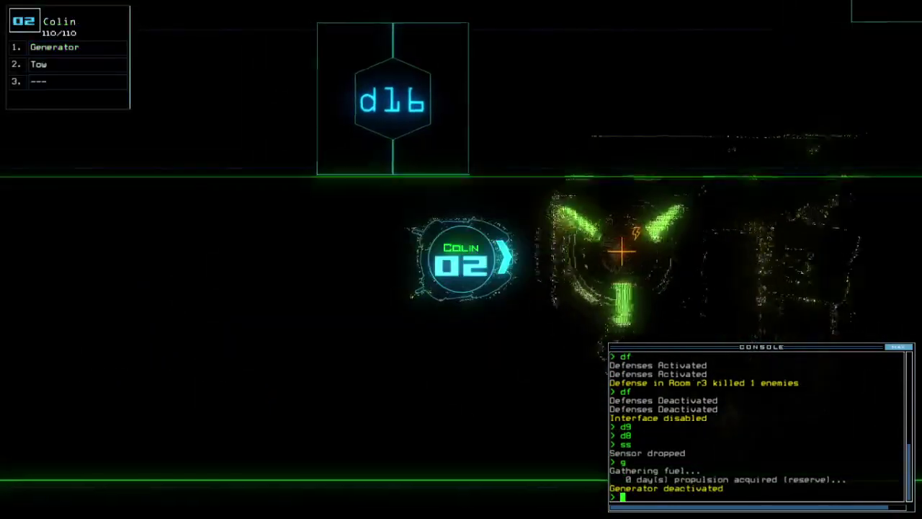
pyautogui.write('g')
pyautogui.press('Return')
pyautogui.press('Tab')
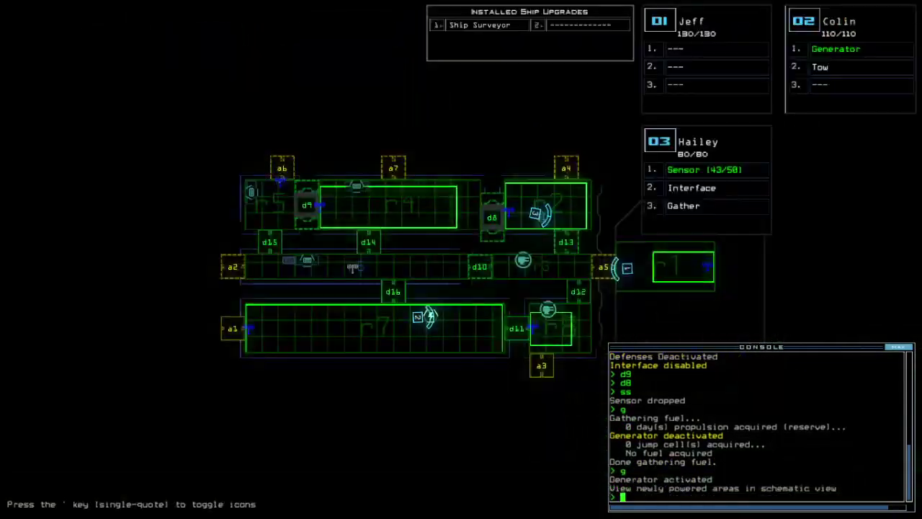
pyautogui.press('3')
pyautogui.press('Down')
pyautogui.write('d13')
# - Move drone 03 through d13, drop a sensor, collect scrap, head to a5, and open r1's doors
pyautogui.press('Return')
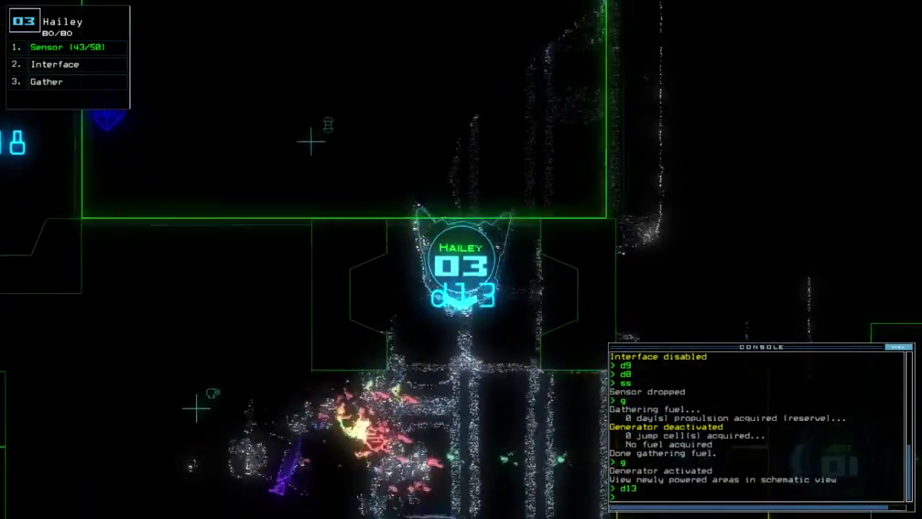
pyautogui.press('Down')
pyautogui.write('ss')
pyautogui.press('Return')
pyautogui.press('Left')
pyautogui.write('g')
pyautogui.press('Return')
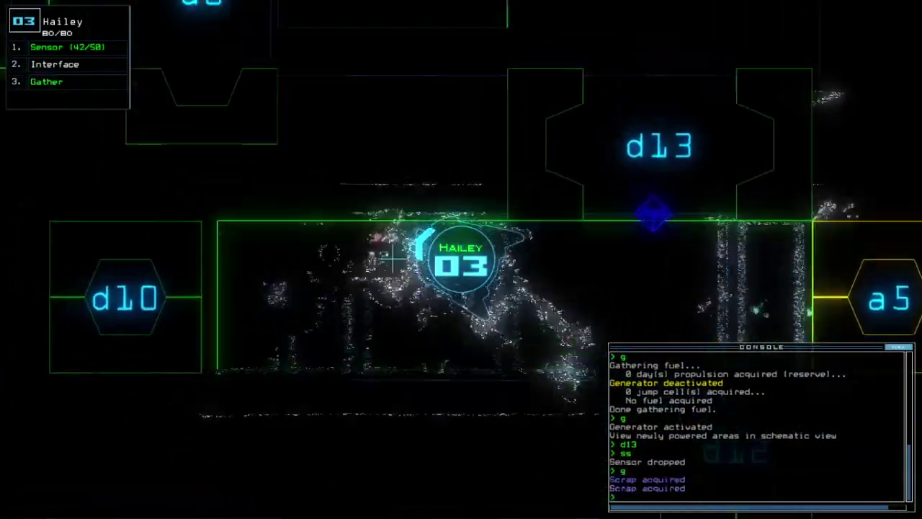
pyautogui.press('Right')
pyautogui.write('arr')
pyautogui.press('Return')
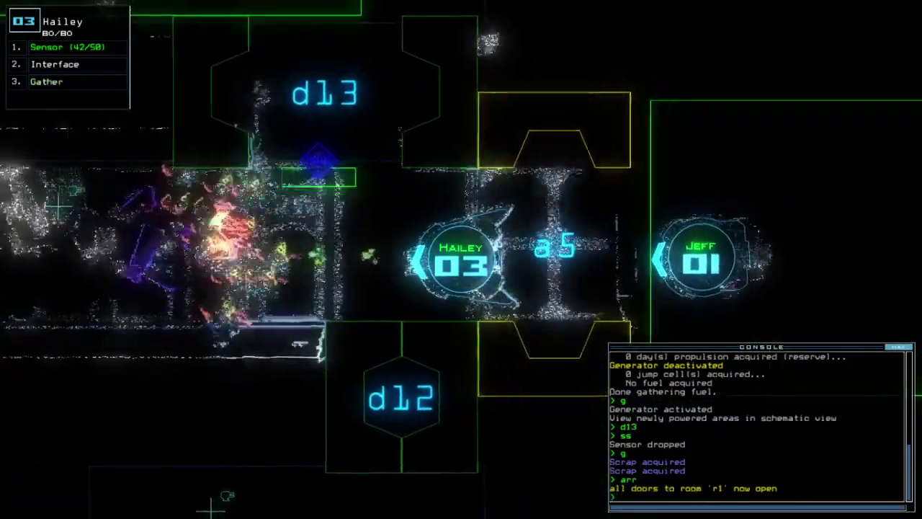
pyautogui.press('1')
pyautogui.press('3')
# - Bring drone 03 into r1, re-dock at a1, cycle r1's doors, and leave with 'out'
pyautogui.press('Right')
pyautogui.write('dd a1')
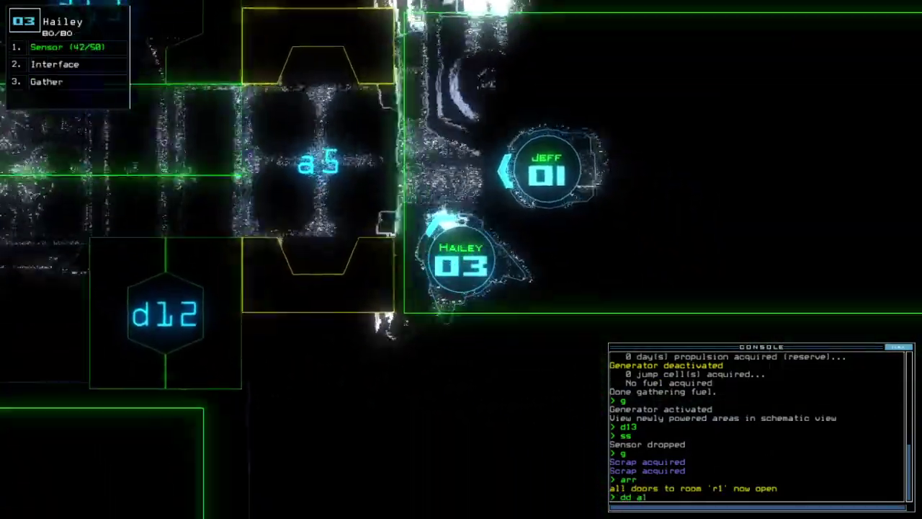
pyautogui.press('Return')
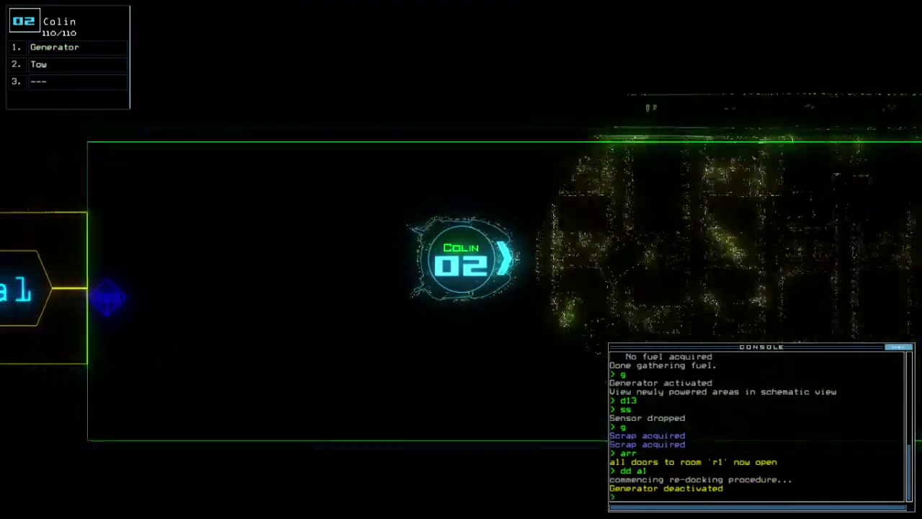
pyautogui.write('arr')
pyautogui.press('Return')
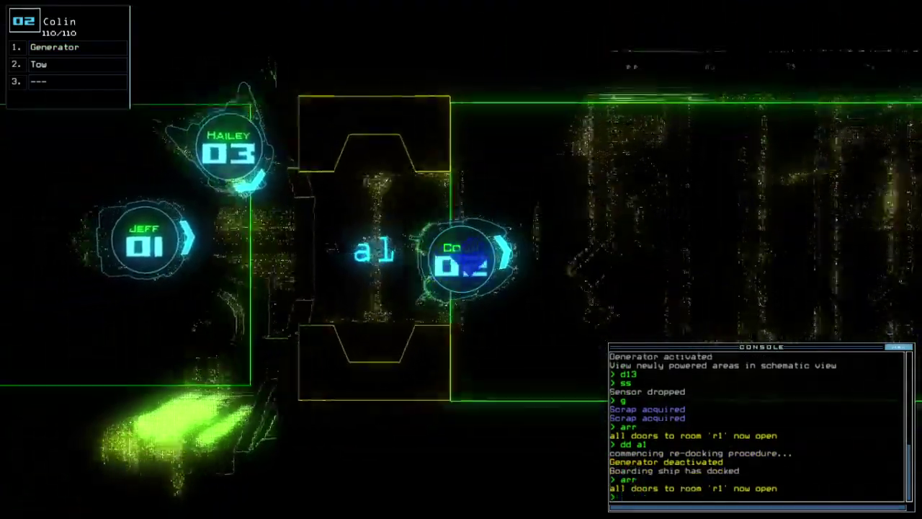
pyautogui.press('Tab')
pyautogui.write('ra')
pyautogui.press('Return')
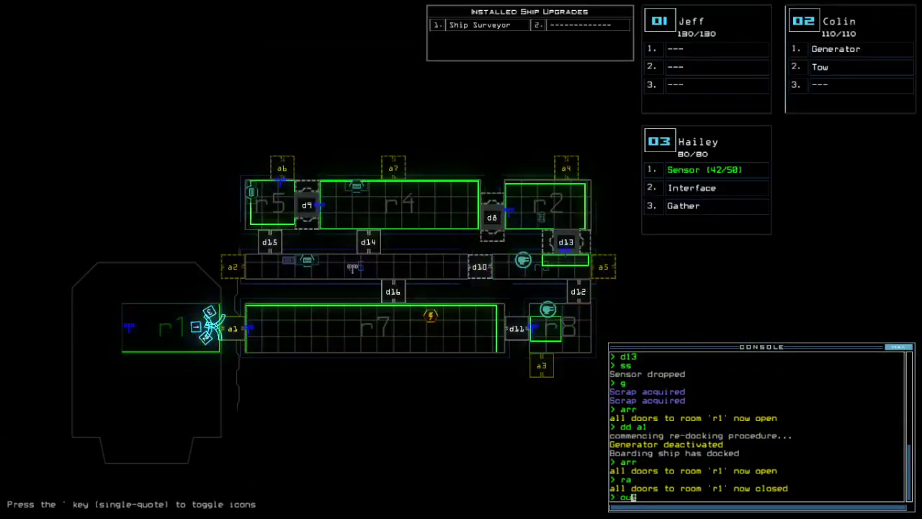
pyautogui.write('t')
pyautogui.press('Return')
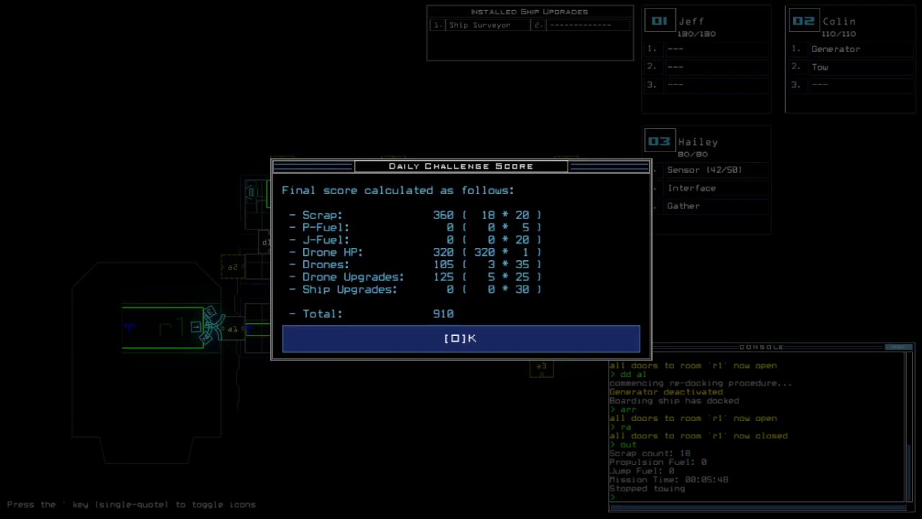
pyautogui.press('o')
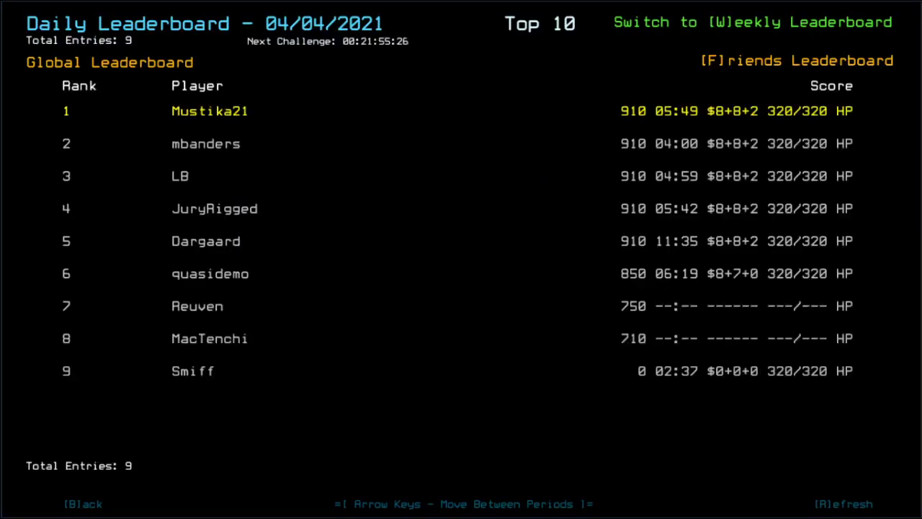